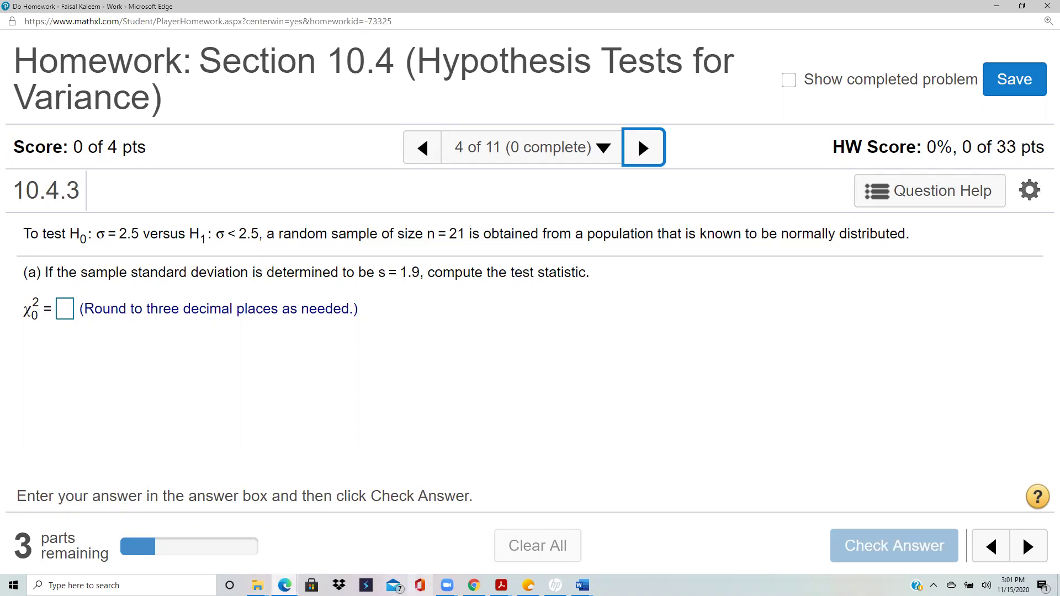
# Step: Launch StatCrunch from the question's help resources, place its window beside the problem, and open the one-sample variance test with summary data
pyautogui.click(878, 190)
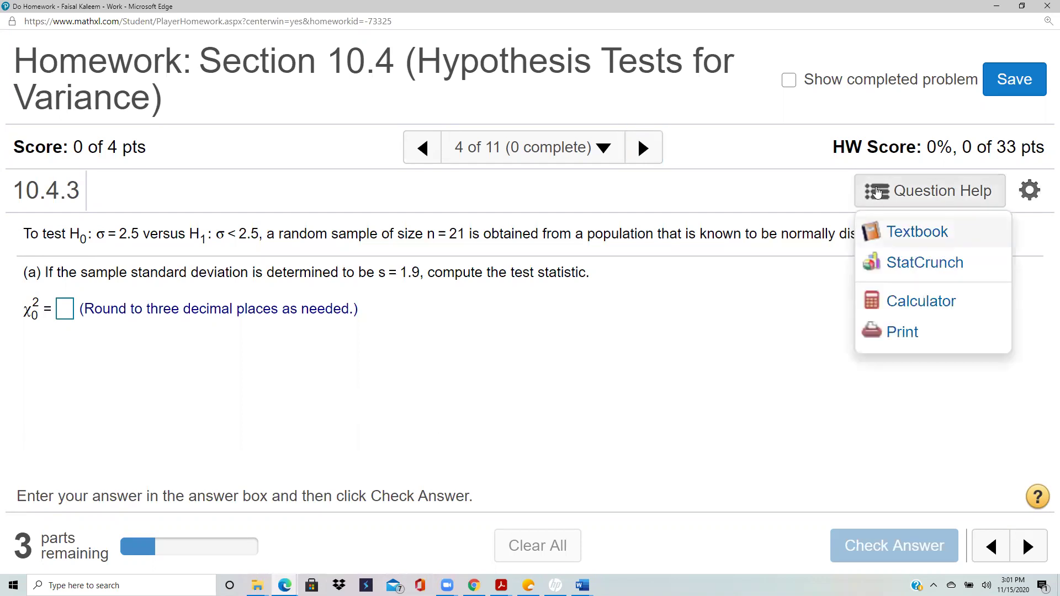
pyautogui.click(936, 269)
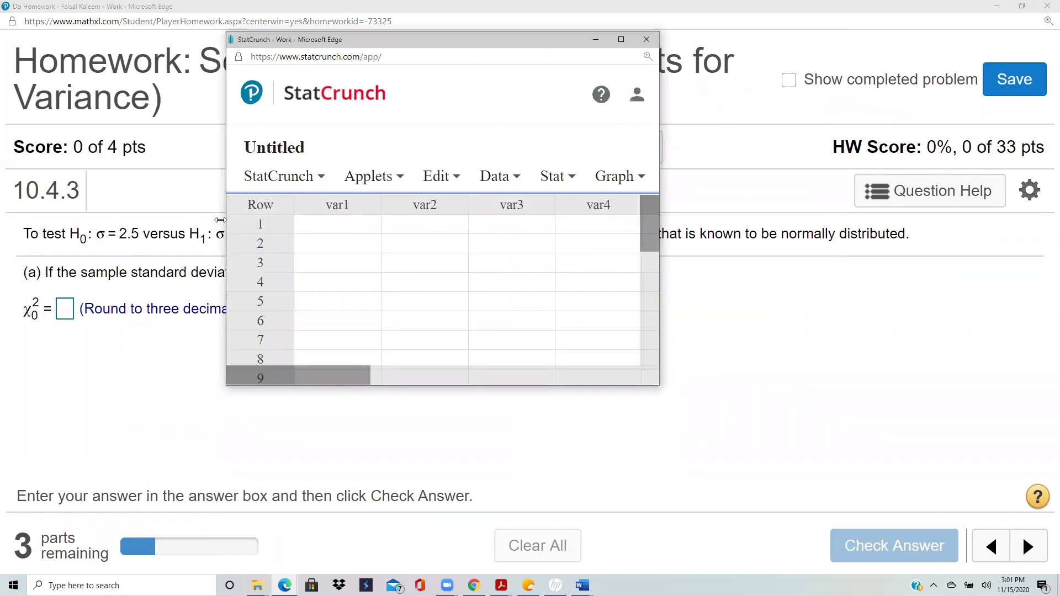
pyautogui.moveTo(220, 219); pyautogui.dragTo(162, 220)
pyautogui.moveTo(464, 48); pyautogui.dragTo(801, 56)
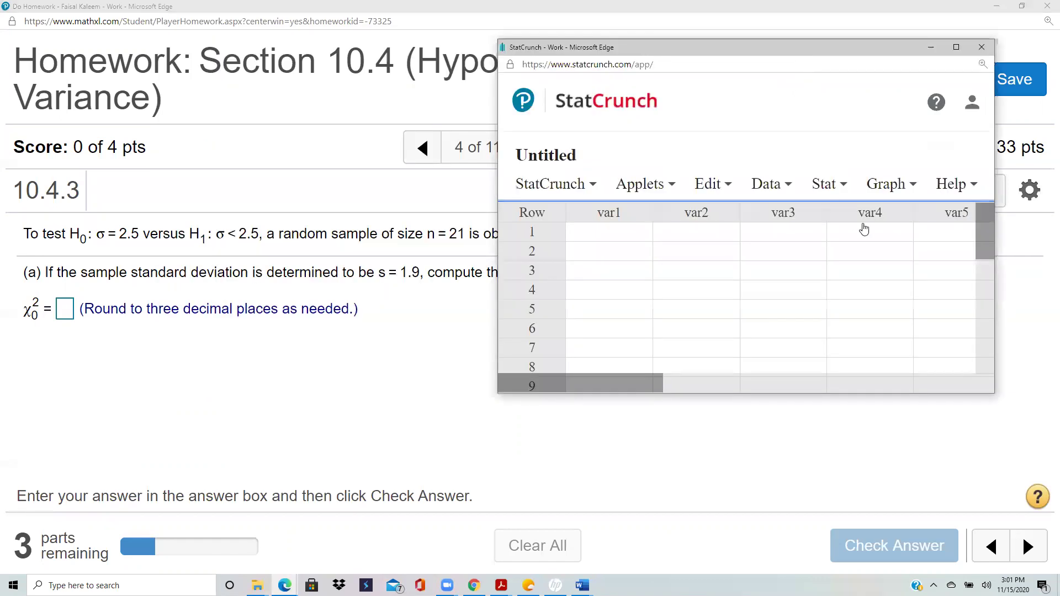
pyautogui.click(824, 183)
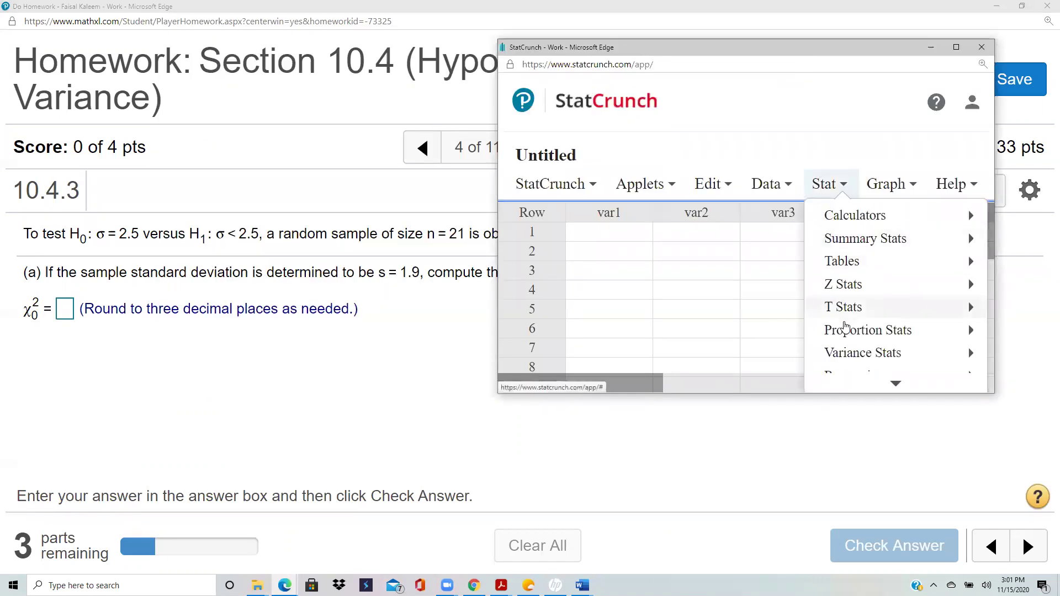
pyautogui.moveTo(865, 360)
pyautogui.moveTo(682, 329)
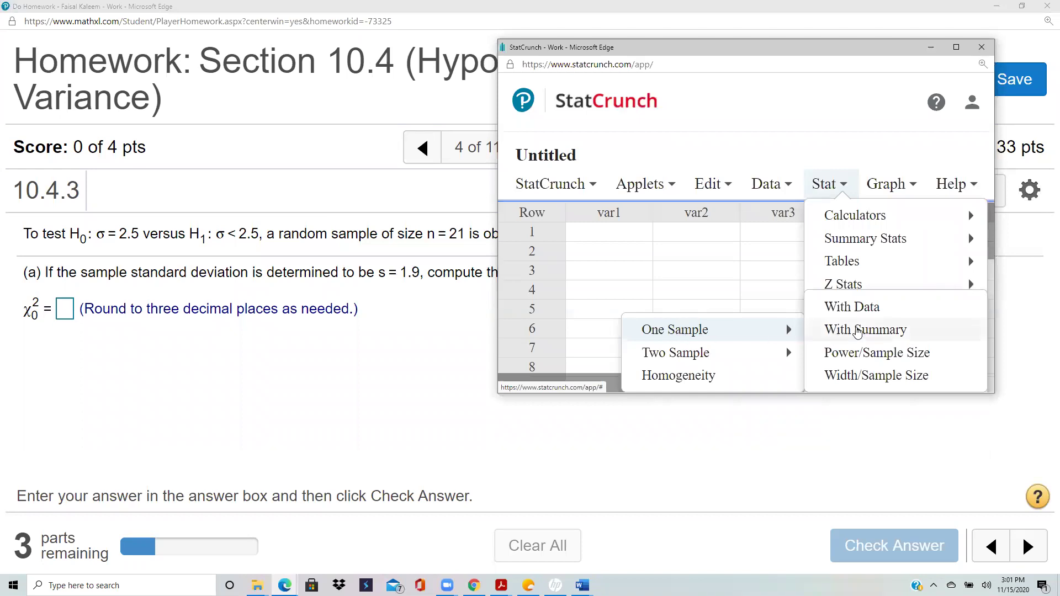
pyautogui.click(861, 329)
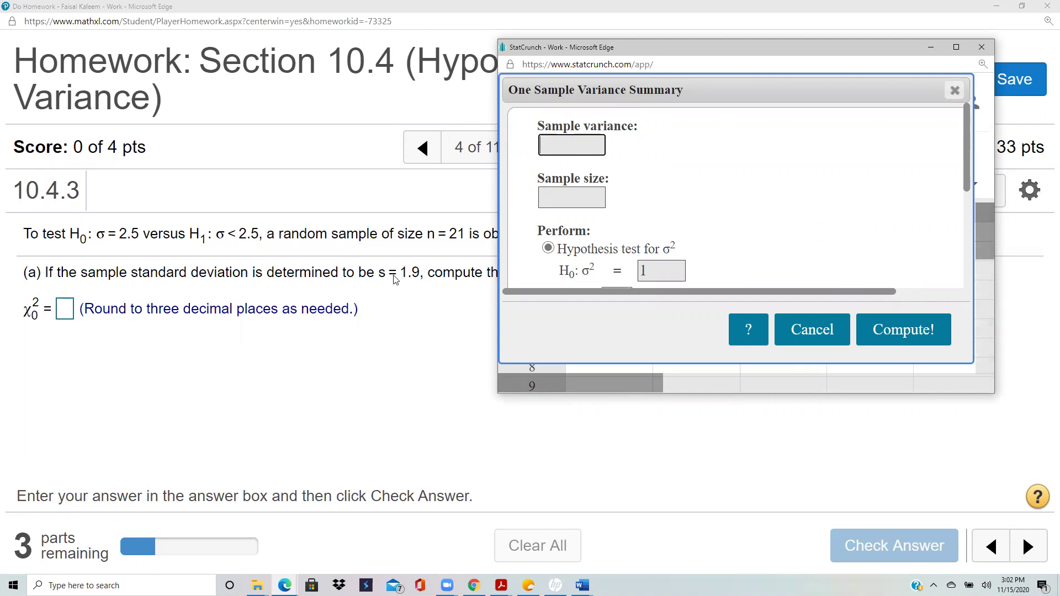
# Step: Set the sample variance to 3.61 and the sample size to 21
pyautogui.click(564, 150)
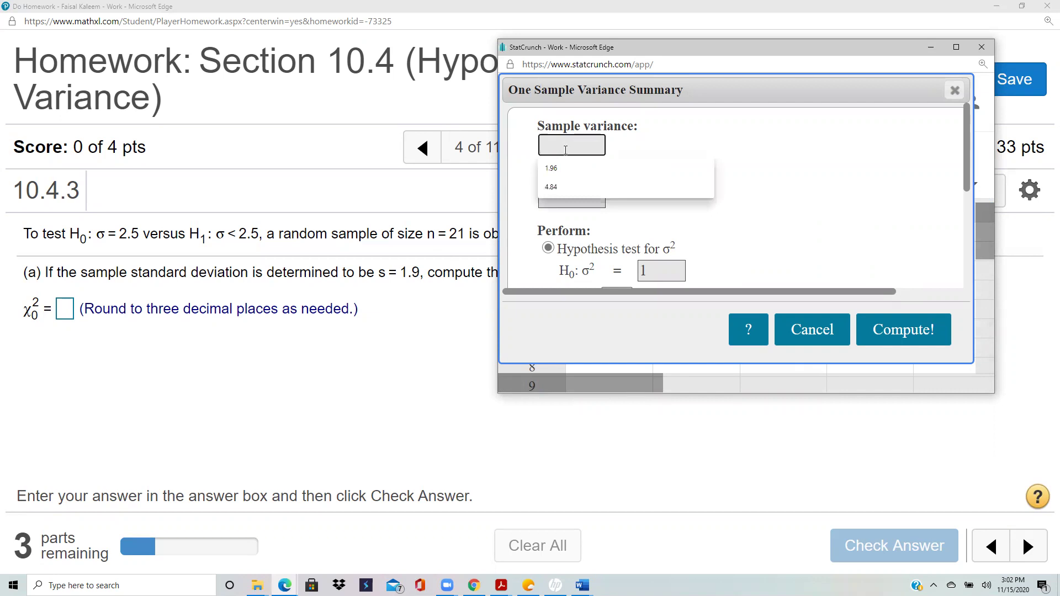
pyautogui.write('3.61')
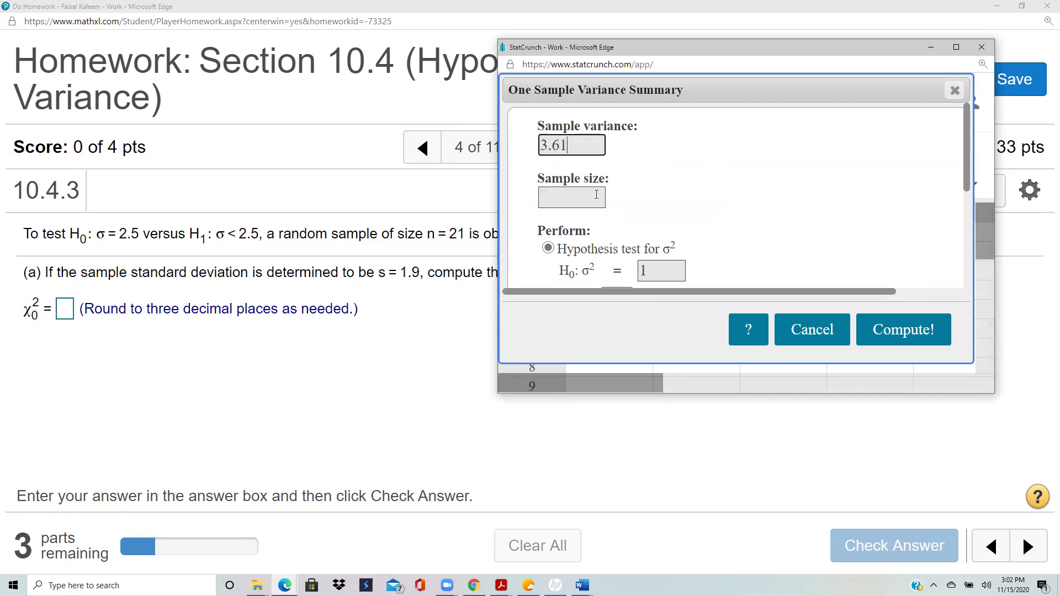
pyautogui.click(564, 201)
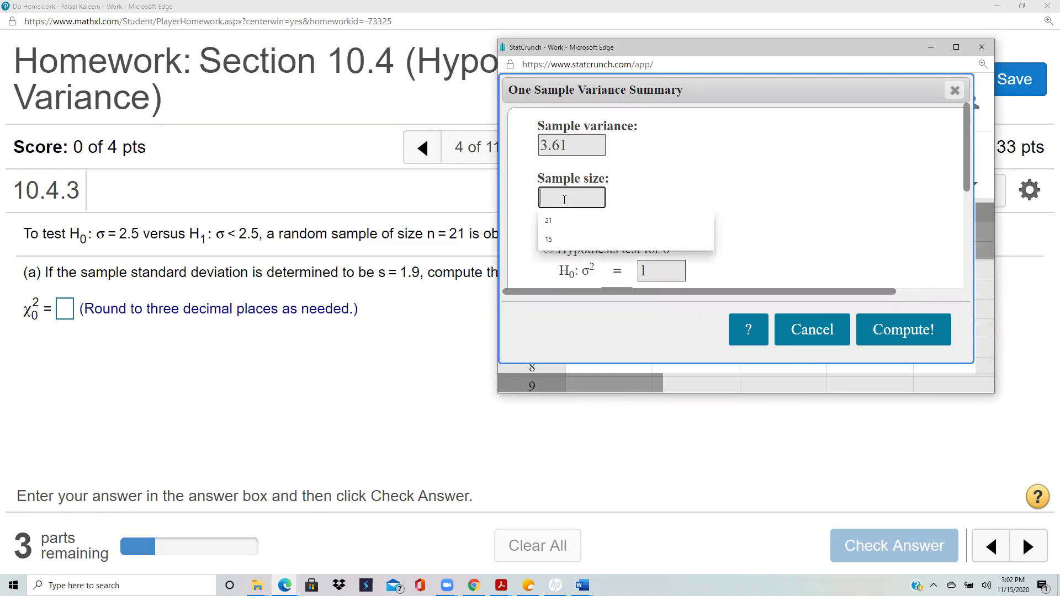
pyautogui.click(558, 218)
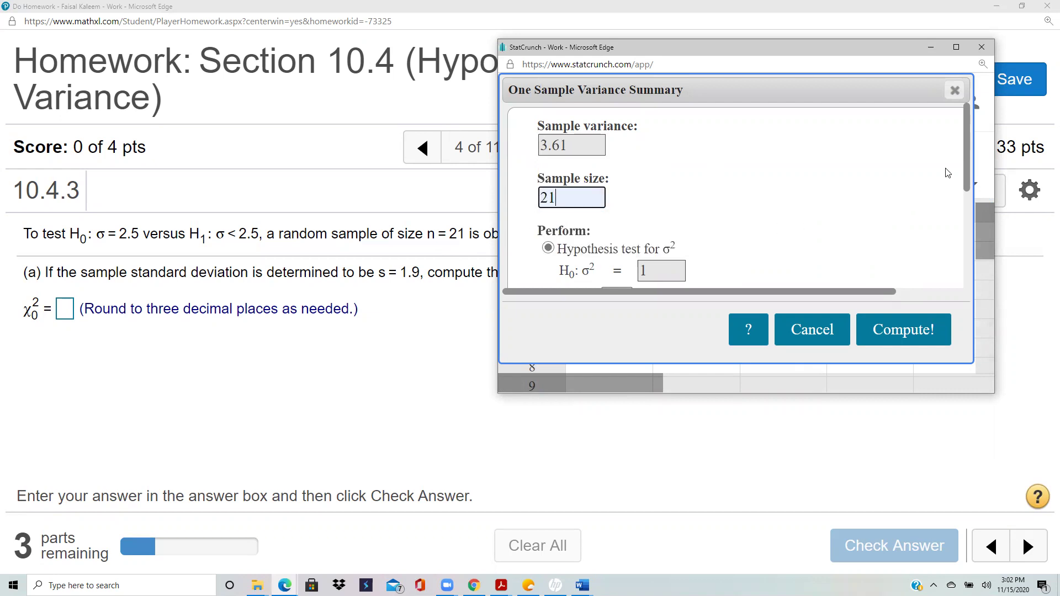
# Step: Set the null hypothesis variance to 6.25 with a less-than alternative, and compute the test
pyautogui.moveTo(965, 147); pyautogui.dragTo(975, 193)
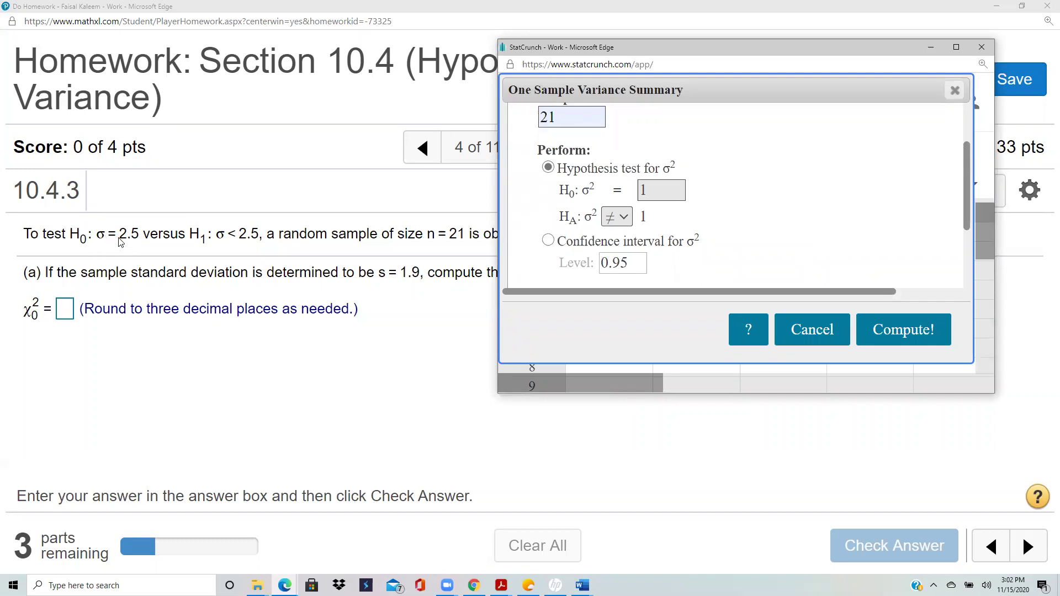
pyautogui.click(657, 195)
pyautogui.write('6.25')
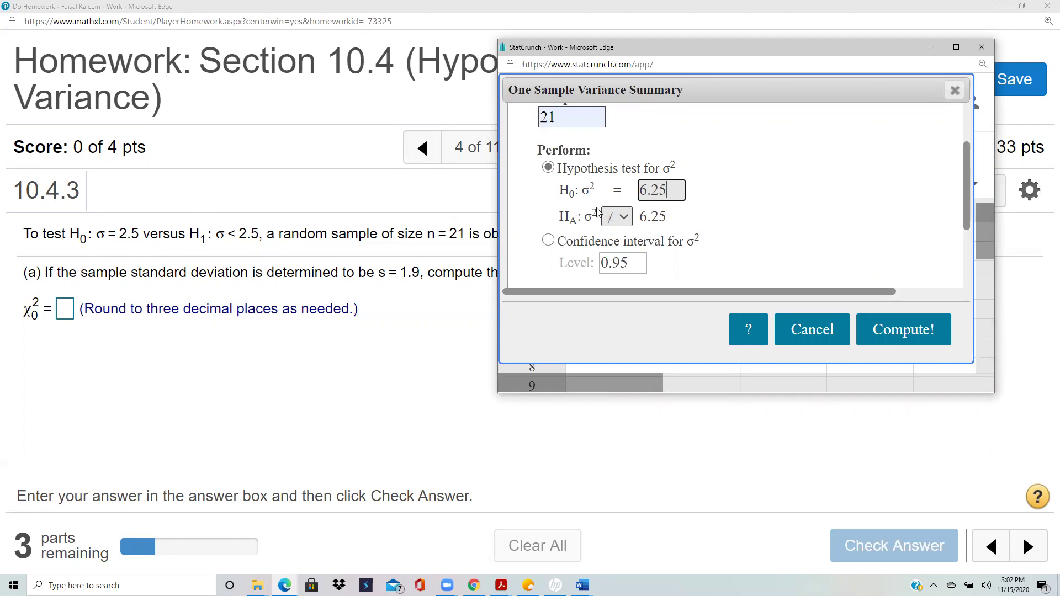
pyautogui.click(624, 218)
pyautogui.click(609, 262)
pyautogui.click(899, 329)
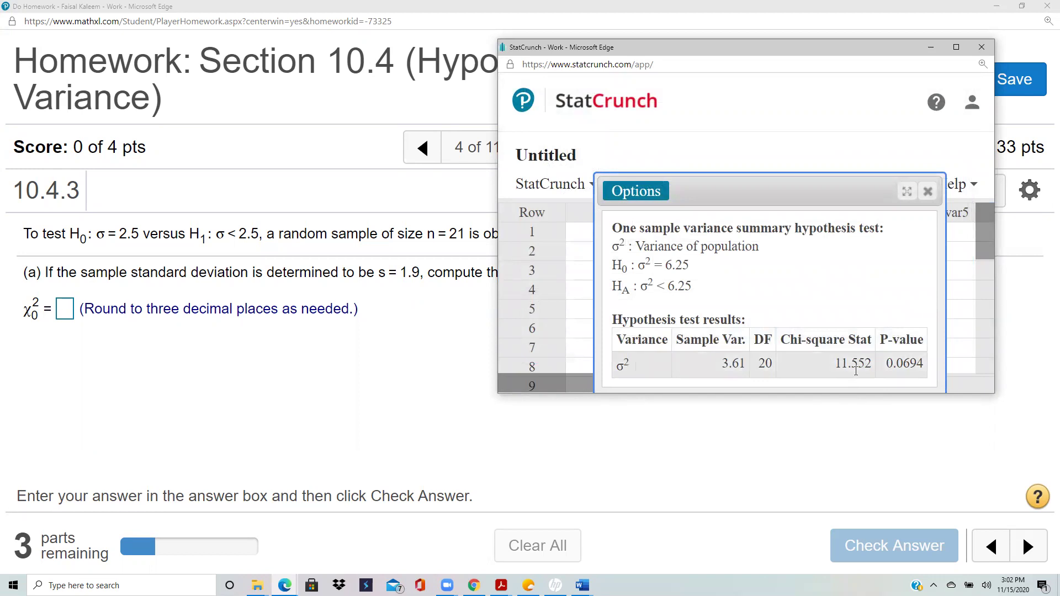
# Step: Answer part (a) with a test statistic of 11.552 and submit it for checking
pyautogui.click(63, 311)
pyautogui.write('1')
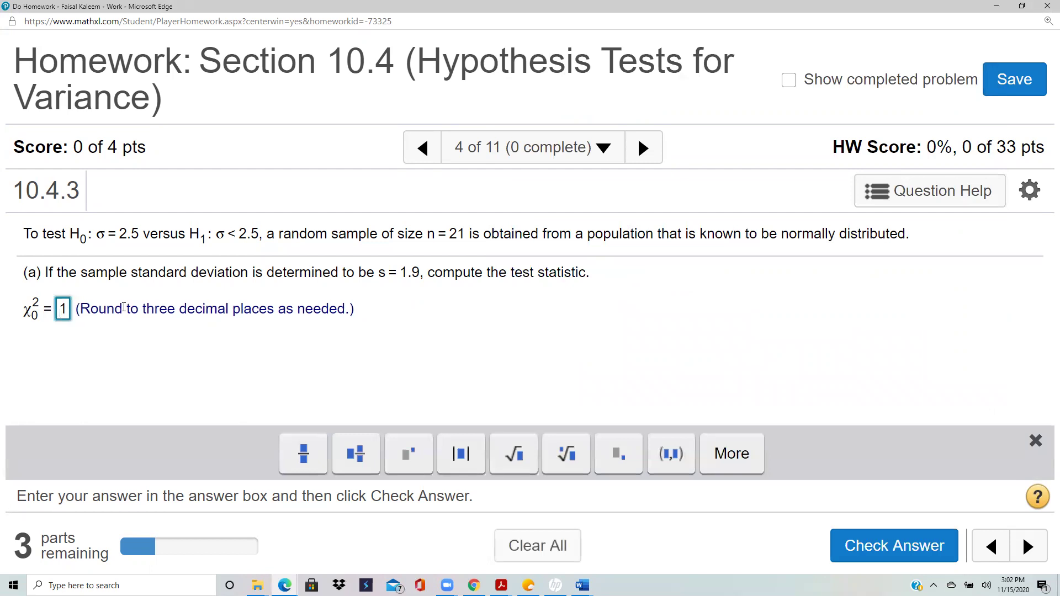
pyautogui.write('1.552')
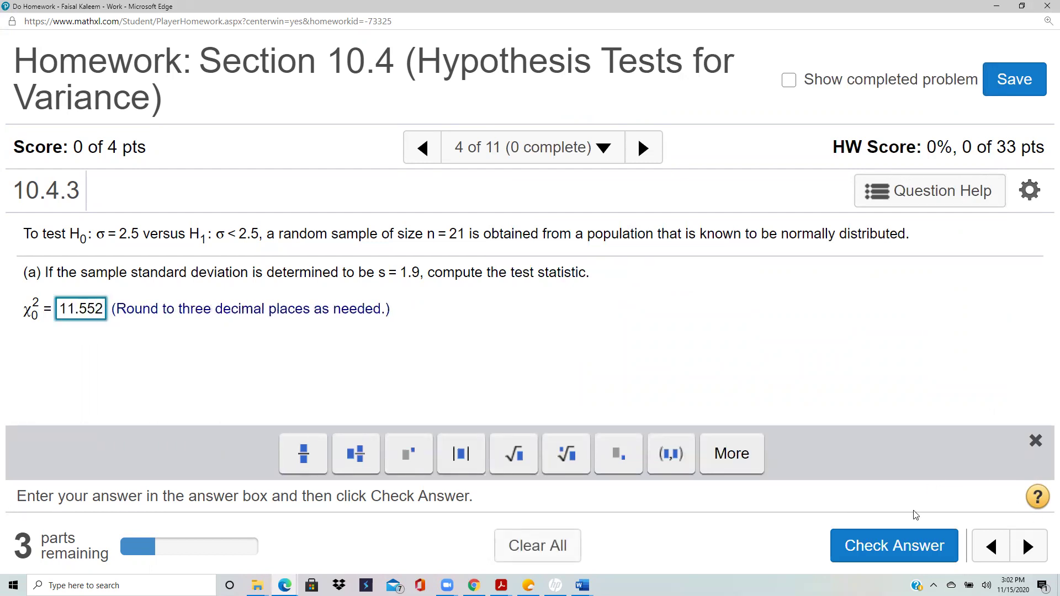
pyautogui.click(883, 544)
pyautogui.click(528, 402)
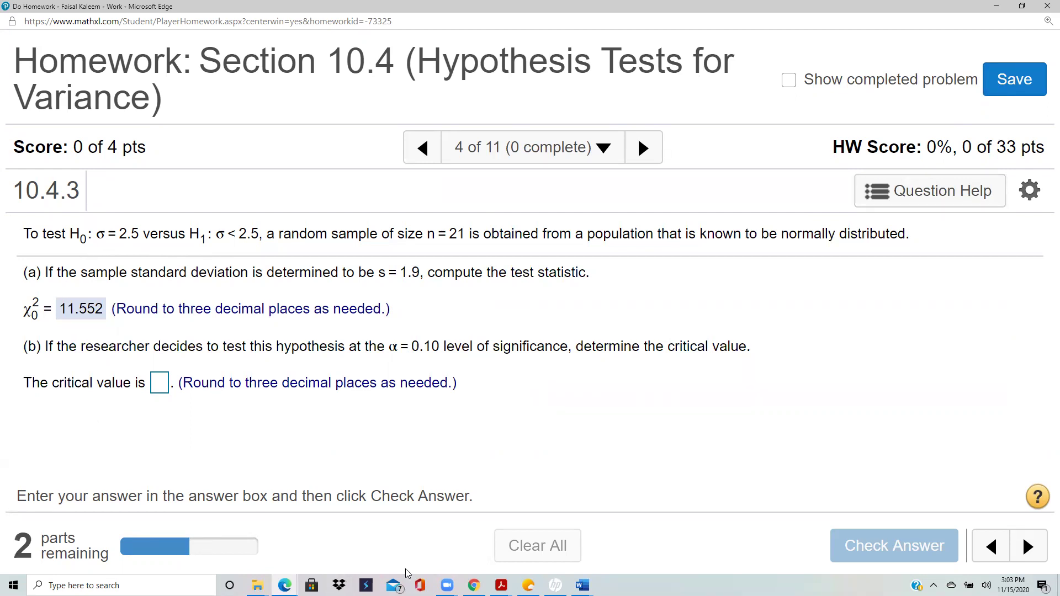
# Step: Reopen StatCrunch from the question's help resources, open the Chi-Square calculator, and move its window clear of the question text
pyautogui.click(879, 201)
pyautogui.click(919, 274)
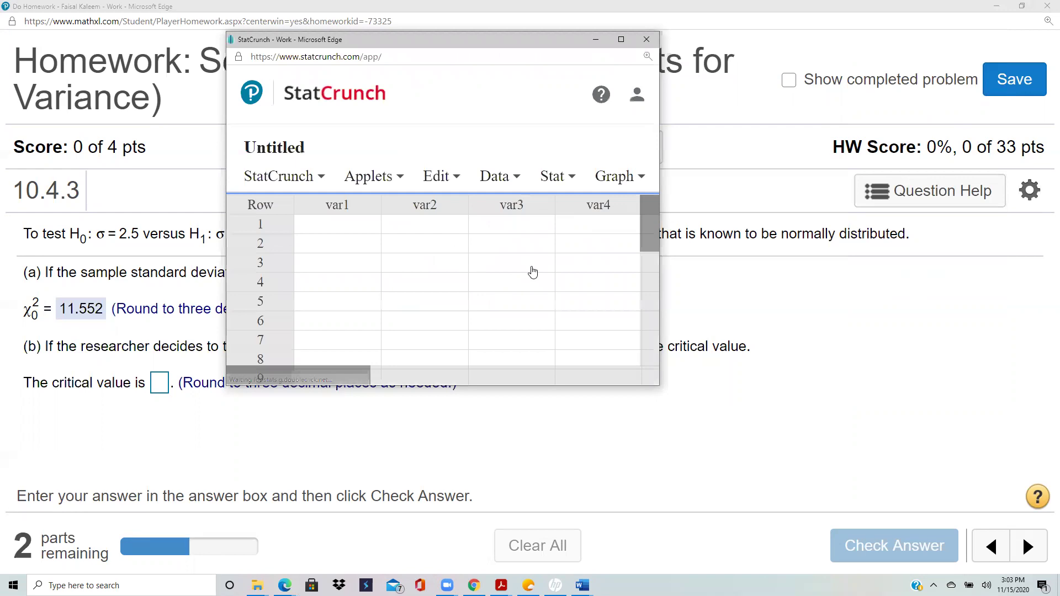
pyautogui.click(556, 177)
pyautogui.moveTo(537, 211)
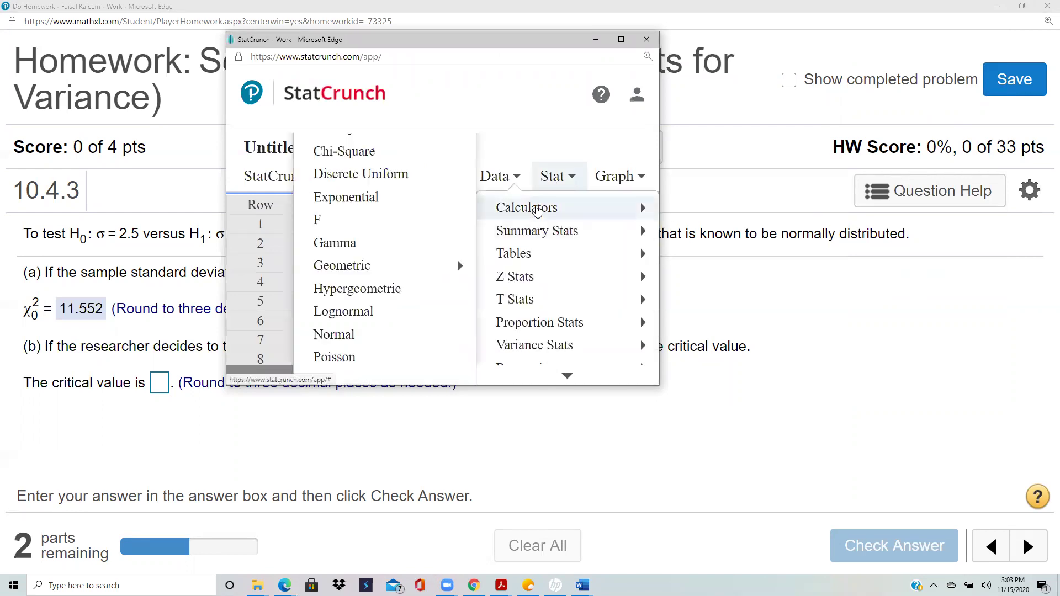
pyautogui.click(353, 152)
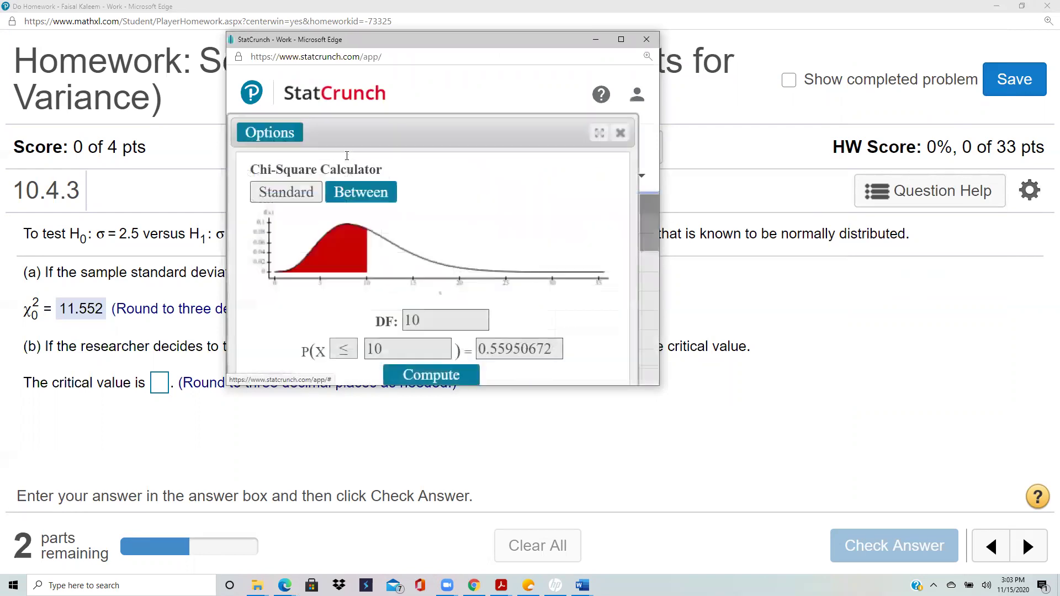
pyautogui.moveTo(469, 40); pyautogui.dragTo(805, 79)
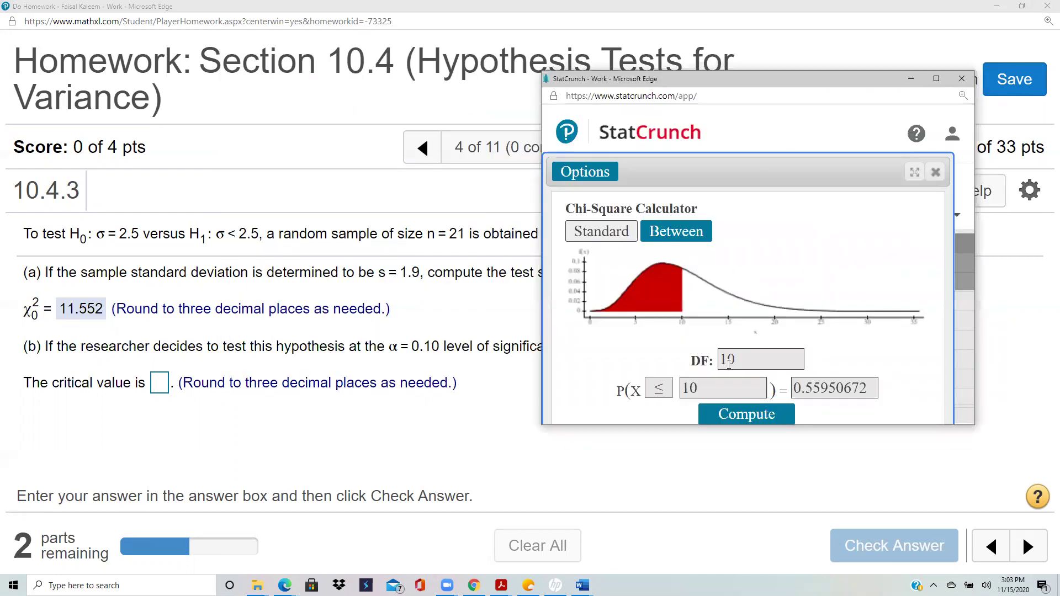
# Step: Compute the chi-square critical value for 20 degrees of freedom with a left-tail probability of .1
pyautogui.click(727, 360)
pyautogui.press('BackSpace')
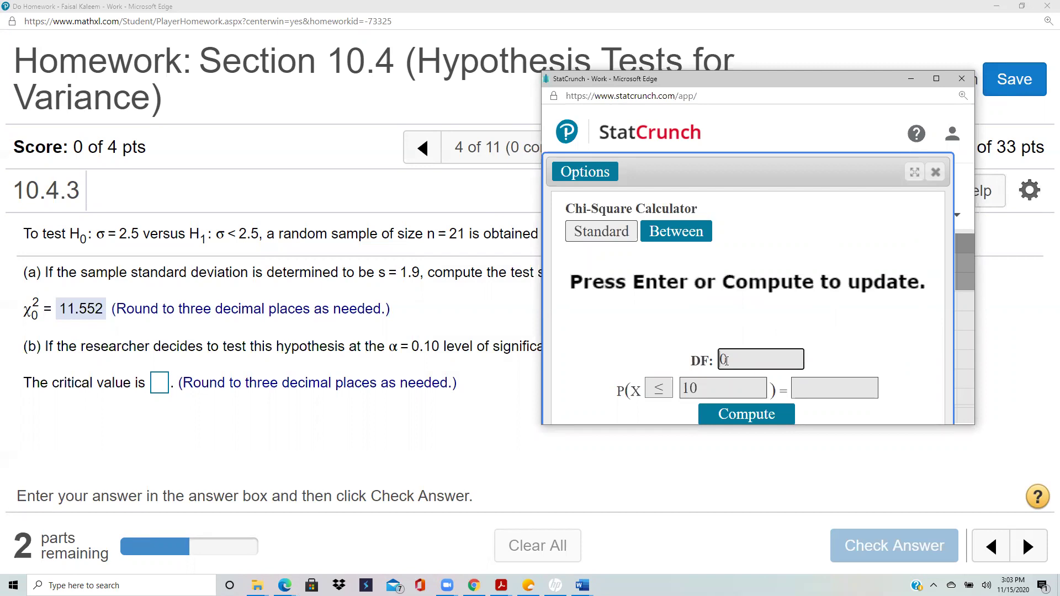
pyautogui.write('2')
pyautogui.click(824, 397)
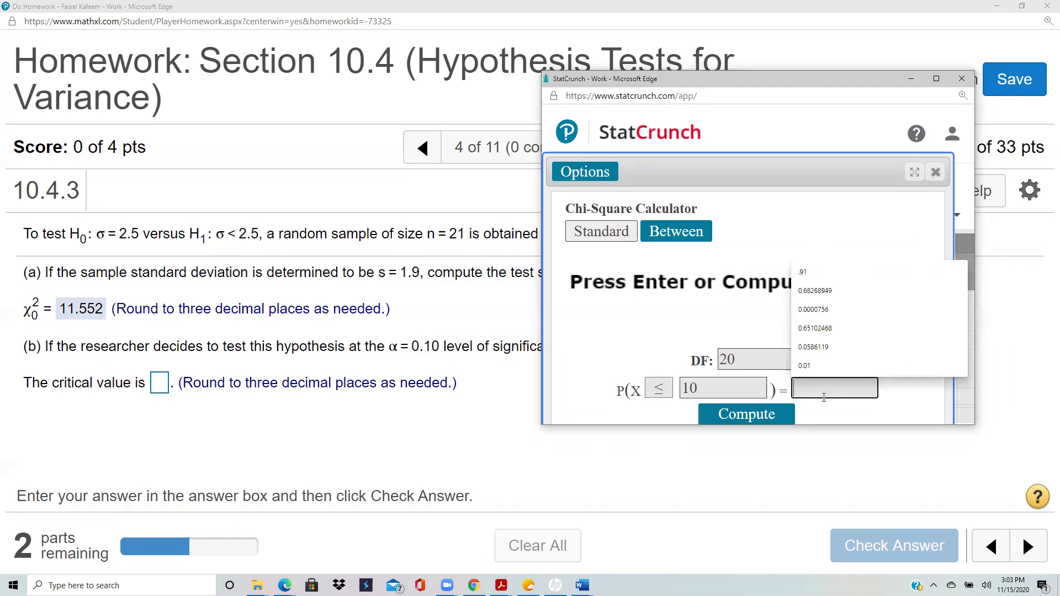
pyautogui.write('.1')
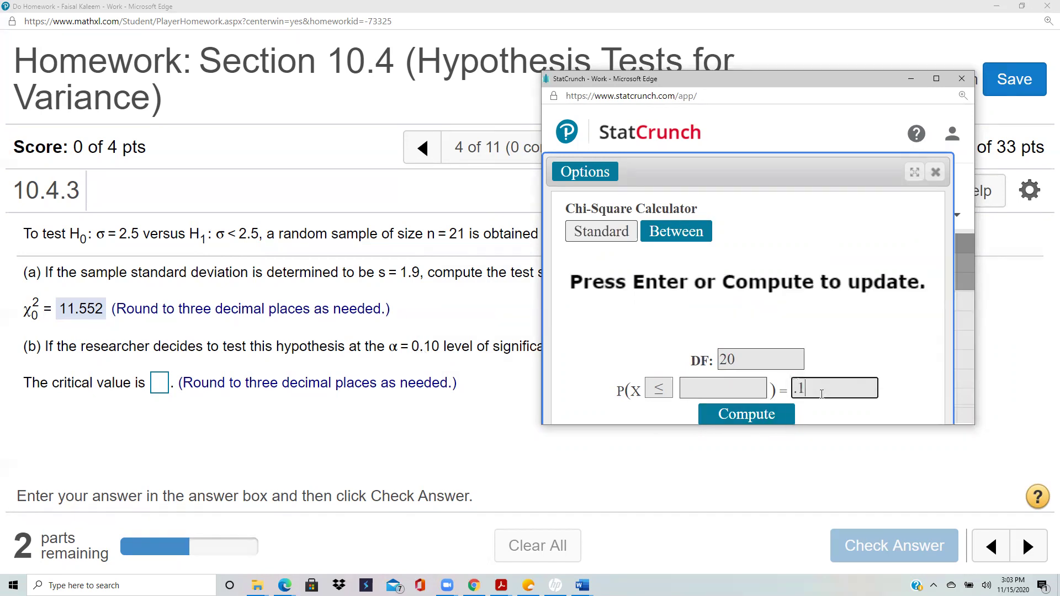
pyautogui.click(754, 417)
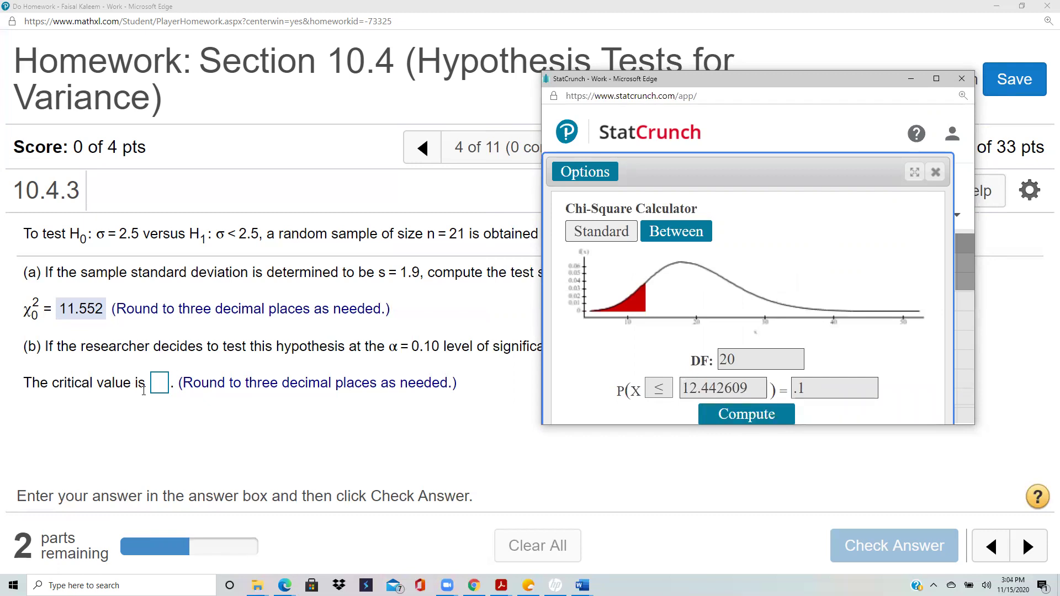
# Step: Answer part (b) with a critical value of 12.443 and submit it for checking
pyautogui.click(159, 384)
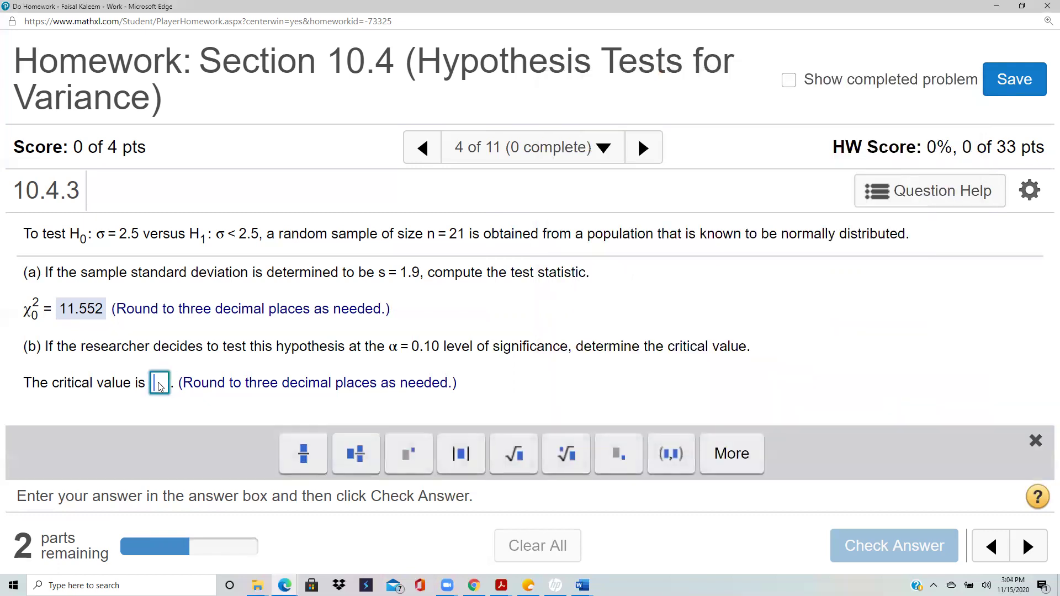
pyautogui.write('12.443')
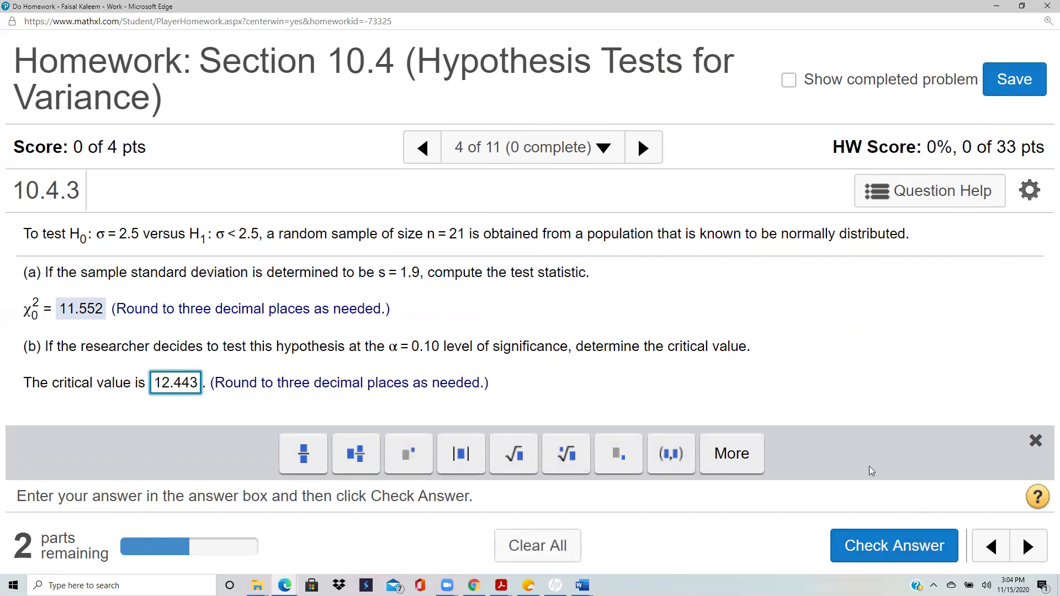
pyautogui.click(882, 542)
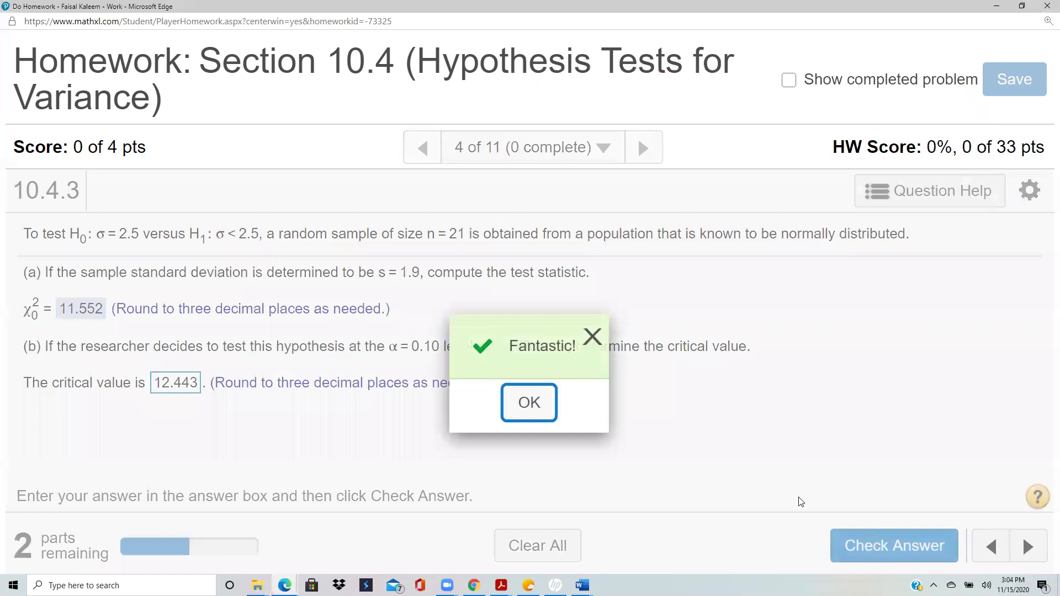
pyautogui.click(527, 409)
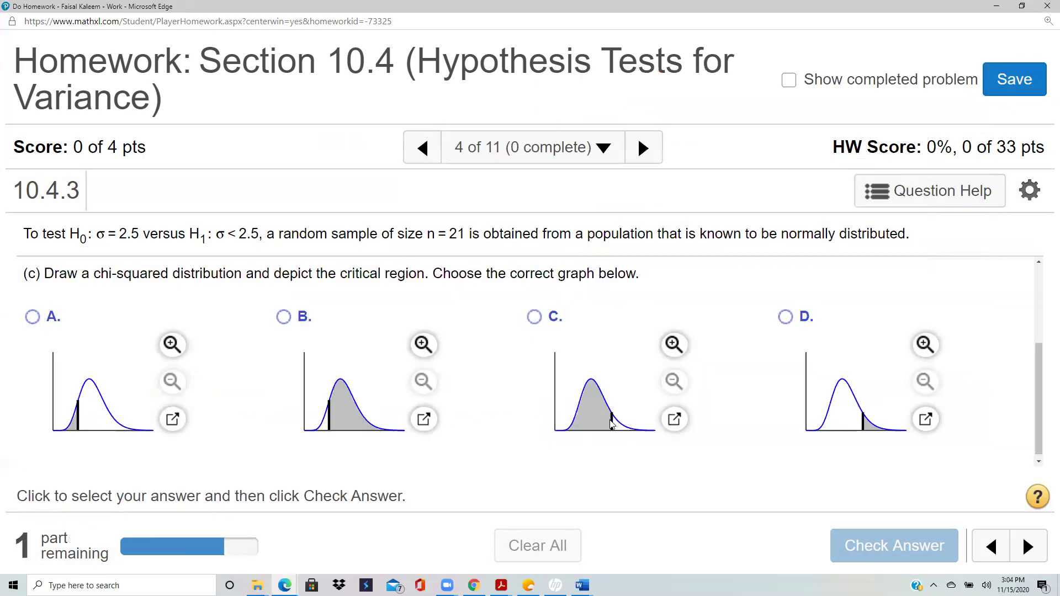
# Step: Choose graph A, with the small left tail shaded, as the critical region for part (c) and submit it for checking
pyautogui.scroll(3, 563, 422)
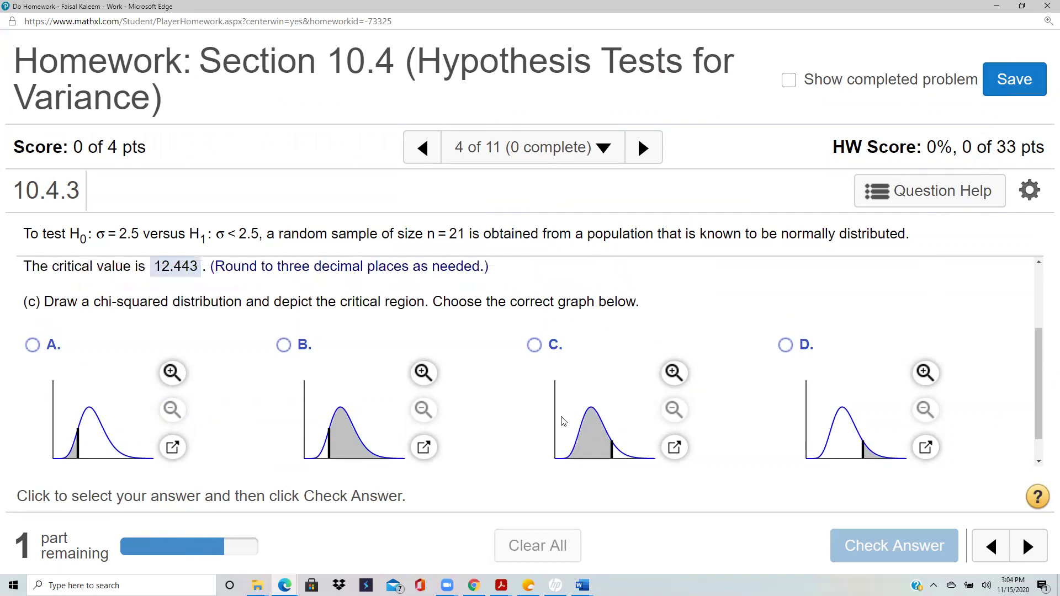
pyautogui.scroll(1, 563, 423)
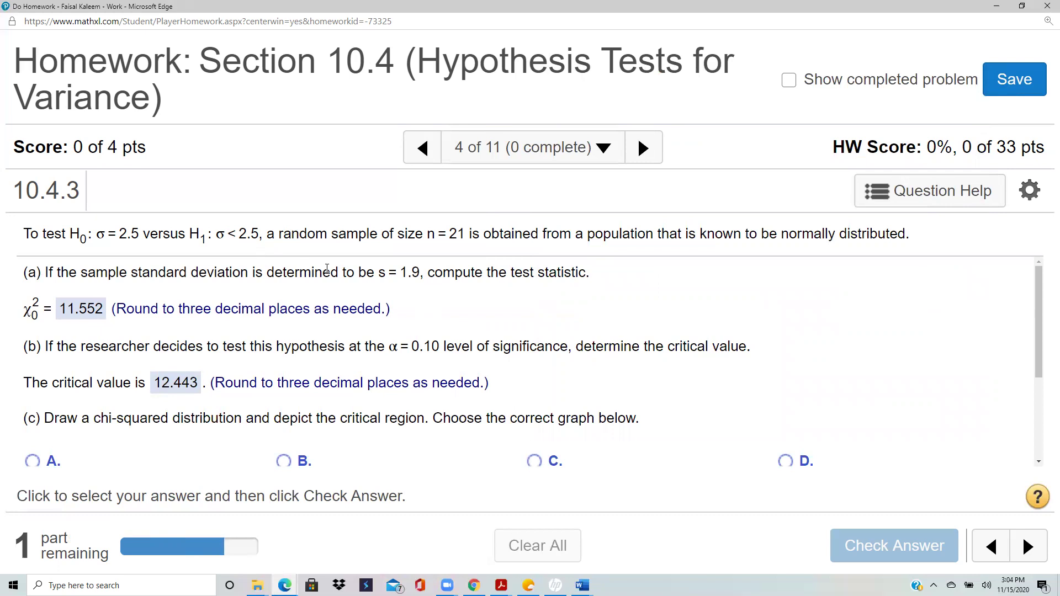
pyautogui.scroll(-3, 328, 272)
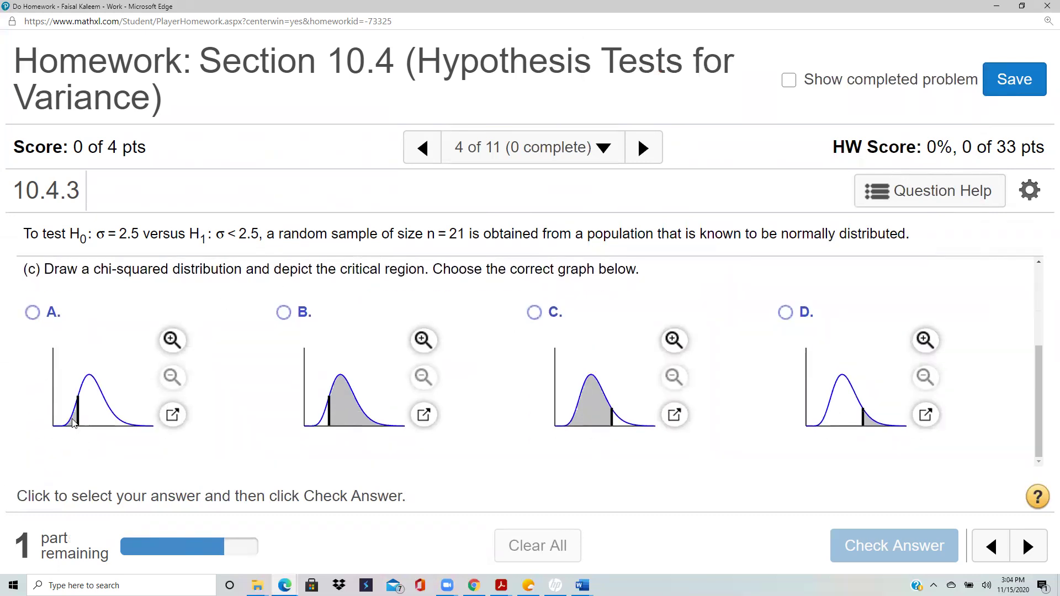
pyautogui.click(34, 315)
pyautogui.click(949, 552)
pyautogui.click(531, 403)
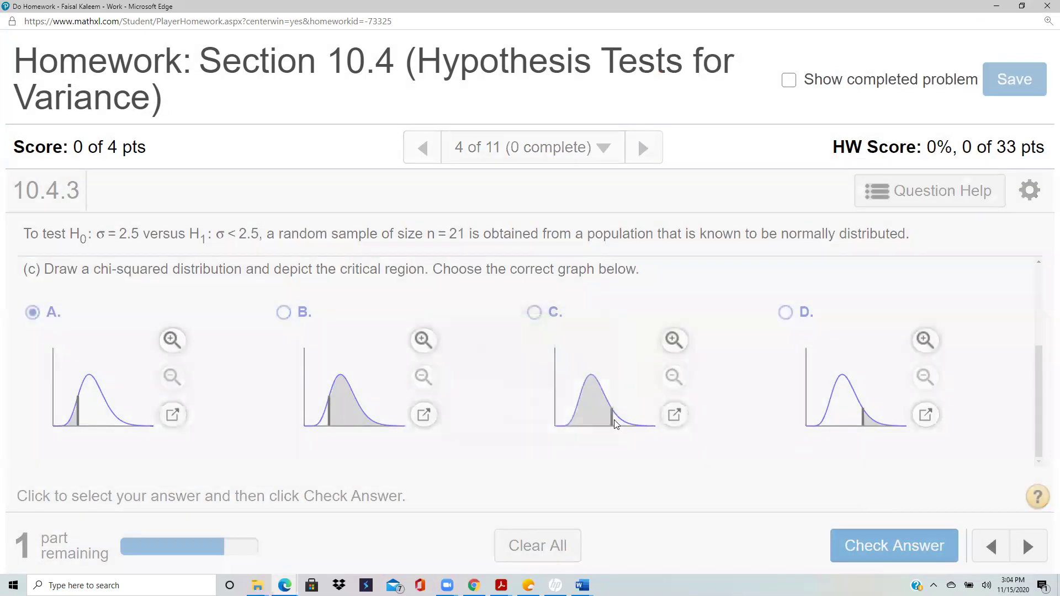
# Step: Review part (d)'s answer choices against the part (c) critical region graph and the part (b) critical value
pyautogui.scroll(1, 608, 457)
pyautogui.scroll(1, 608, 459)
pyautogui.scroll(-2, 609, 458)
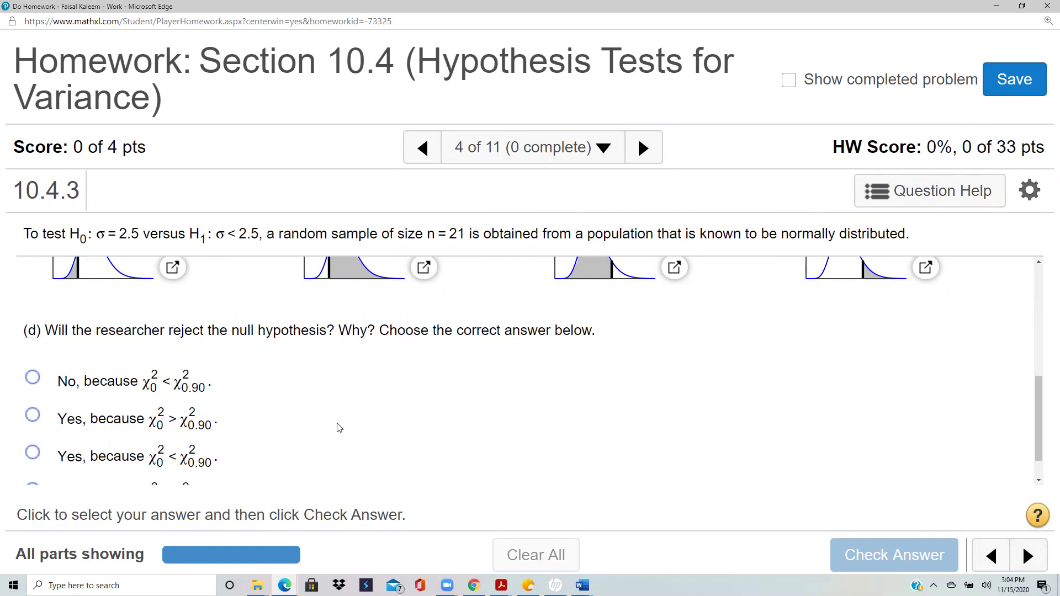
pyautogui.scroll(1, 339, 428)
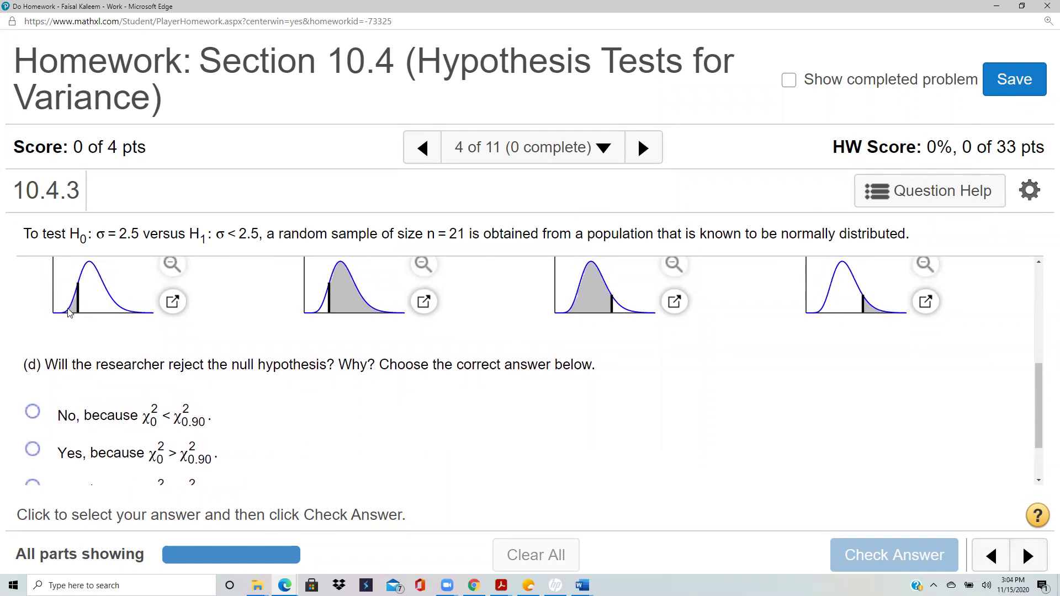
pyautogui.scroll(1, 70, 314)
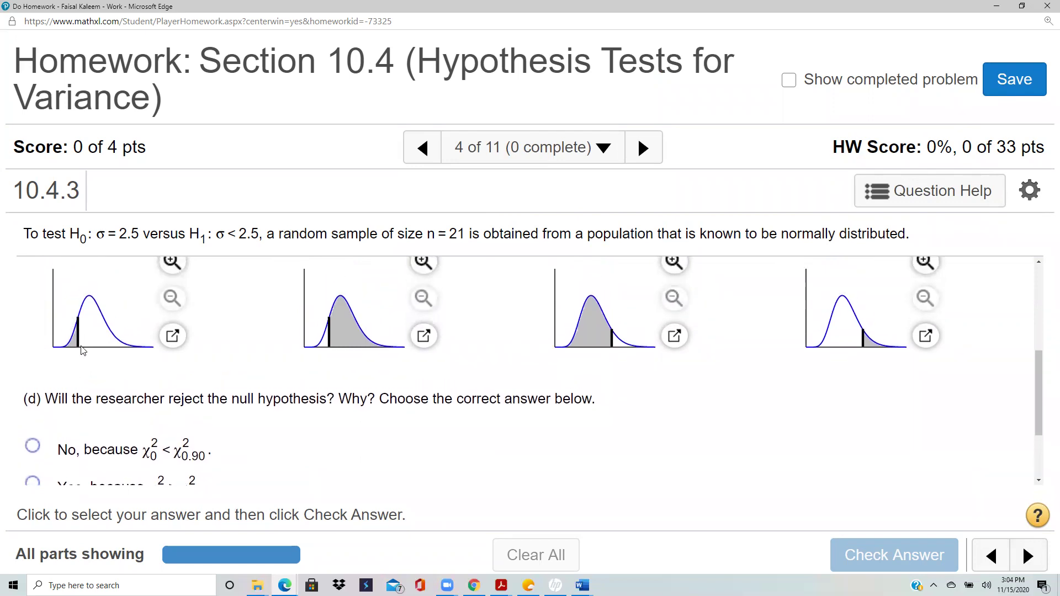
pyautogui.scroll(3, 80, 353)
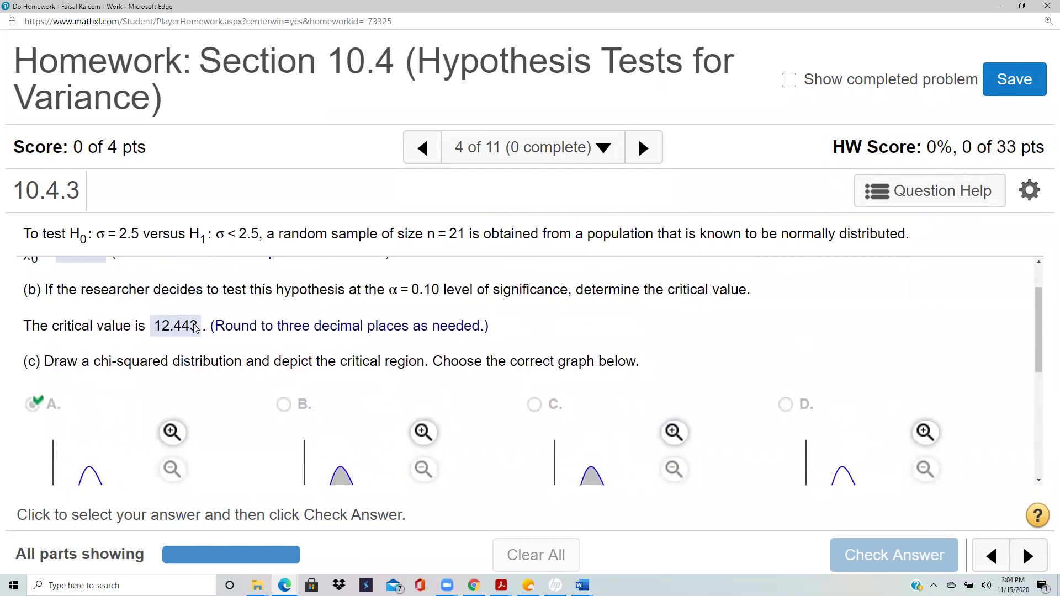
pyautogui.scroll(-2, 191, 329)
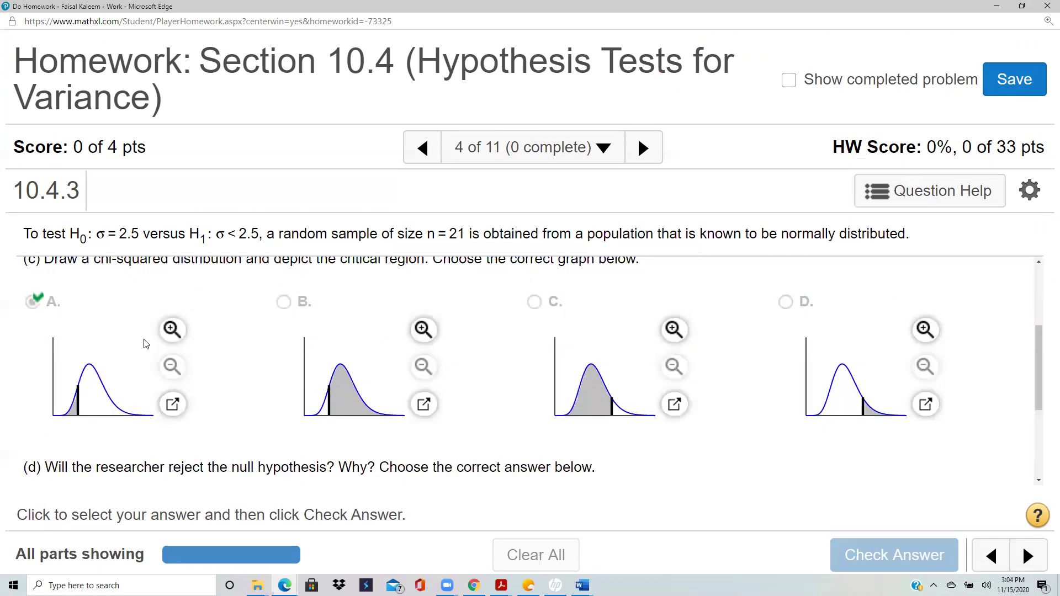
# Step: Examine an enlarged view of graph A and compare the test statistic with the critical value to judge part (d)'s answer choices
pyautogui.click(172, 404)
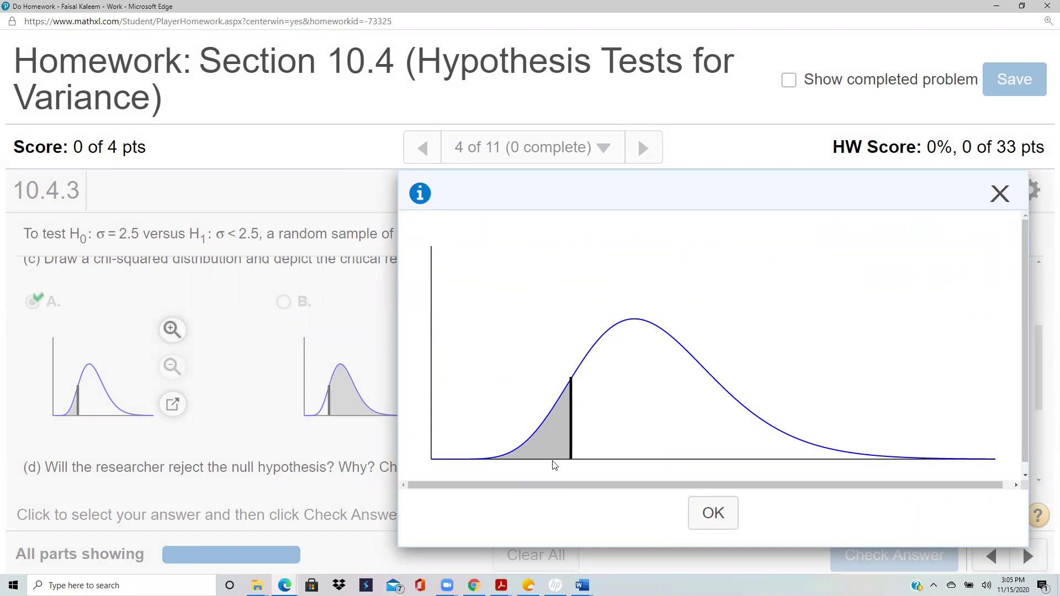
pyautogui.click(1000, 195)
pyautogui.scroll(3, 315, 330)
pyautogui.scroll(3, 312, 328)
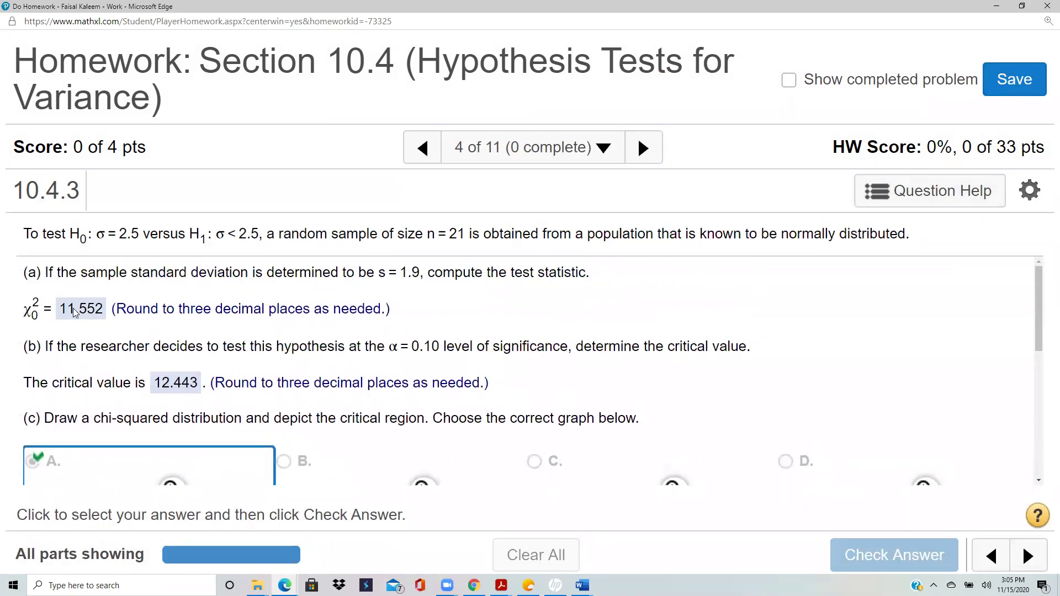
pyautogui.scroll(-3, 87, 326)
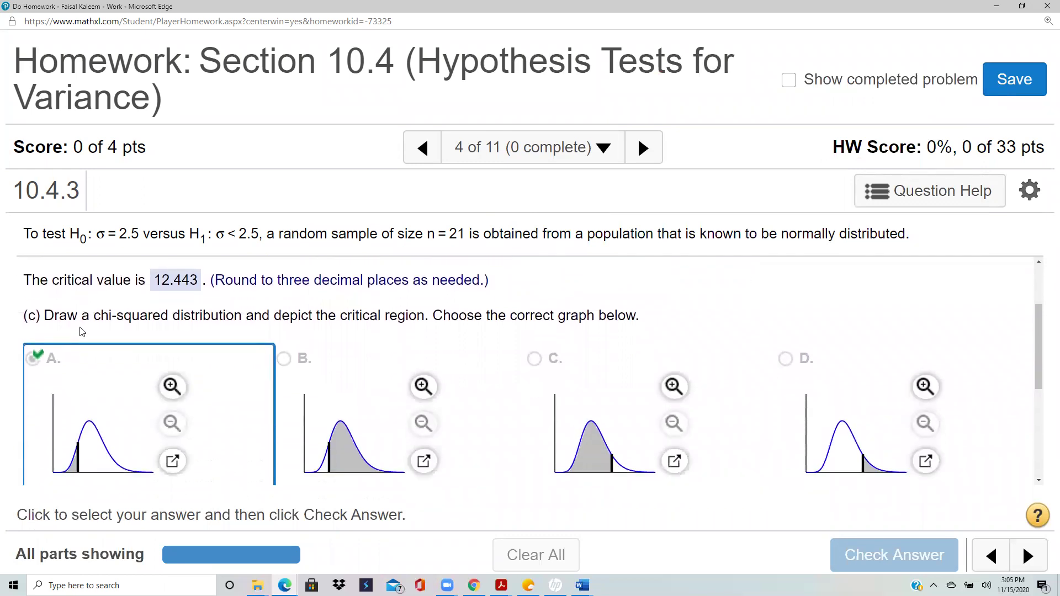
pyautogui.scroll(1, 110, 320)
pyautogui.scroll(-2, 150, 310)
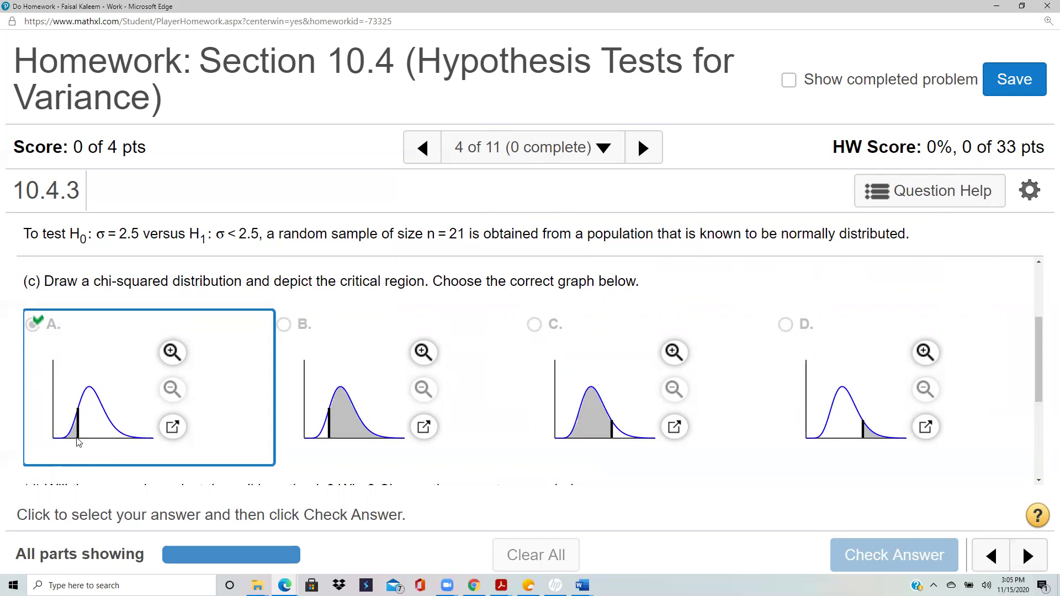
pyautogui.scroll(-4, 267, 397)
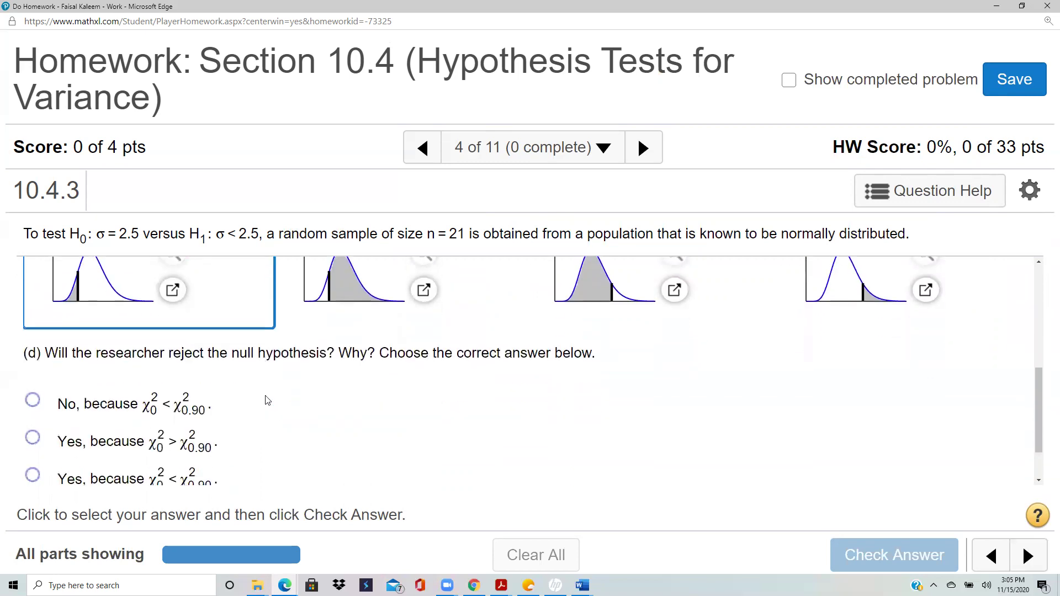
pyautogui.scroll(-1, 267, 400)
pyautogui.scroll(-1, 267, 400)
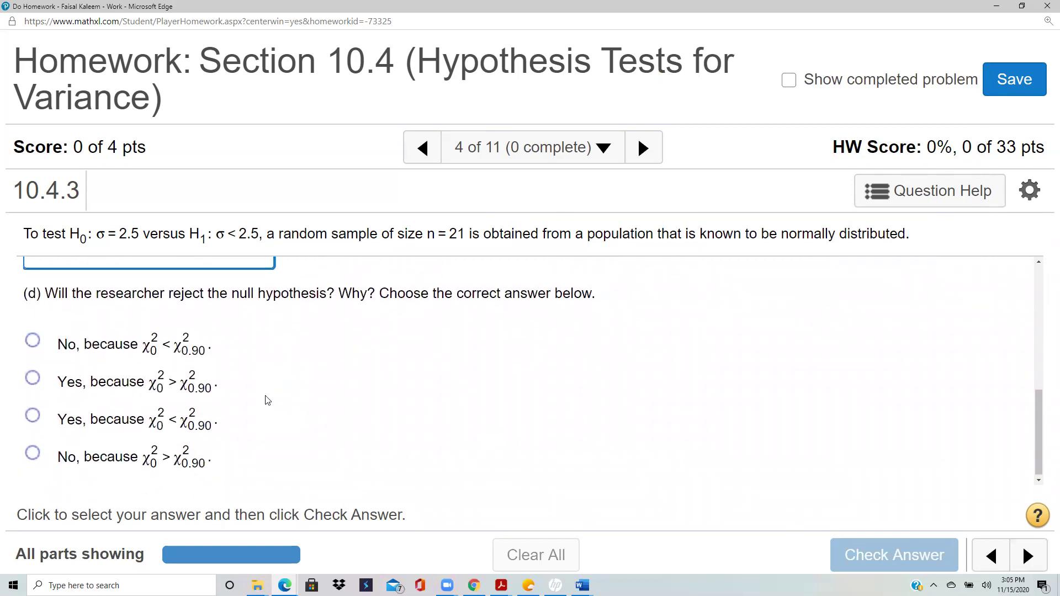
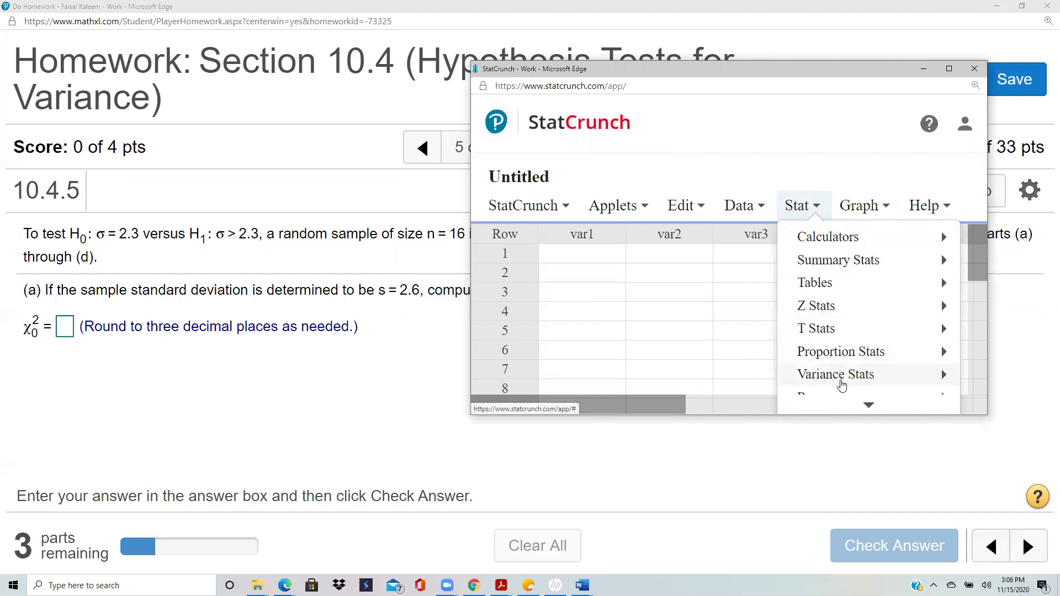
# Step: Open the one-sample variance test from summary data and enter a sample variance of 6.76 and a sample size of 16
pyautogui.moveTo(654, 352)
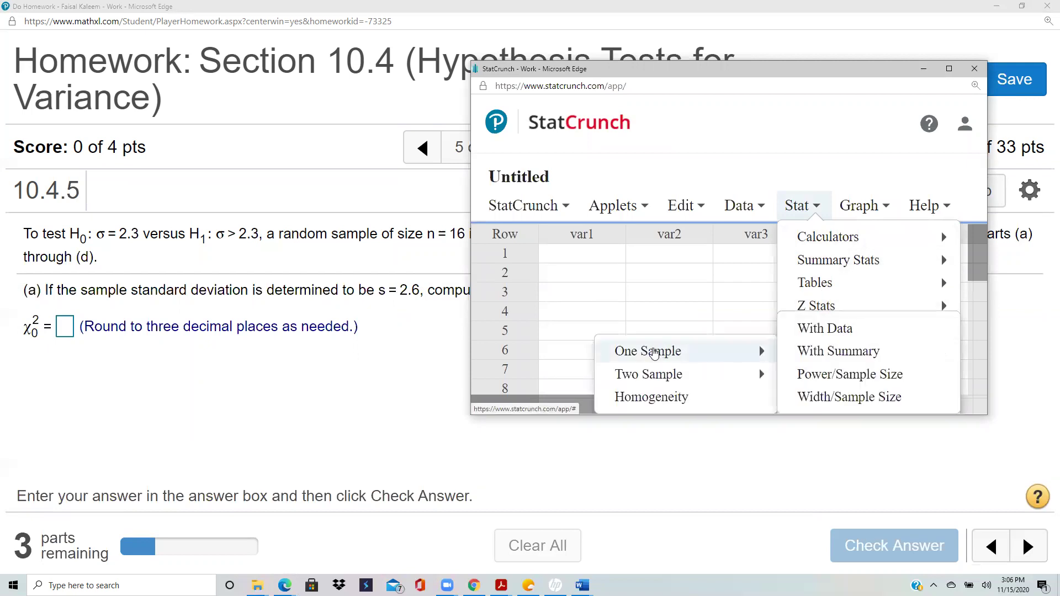
pyautogui.click(844, 349)
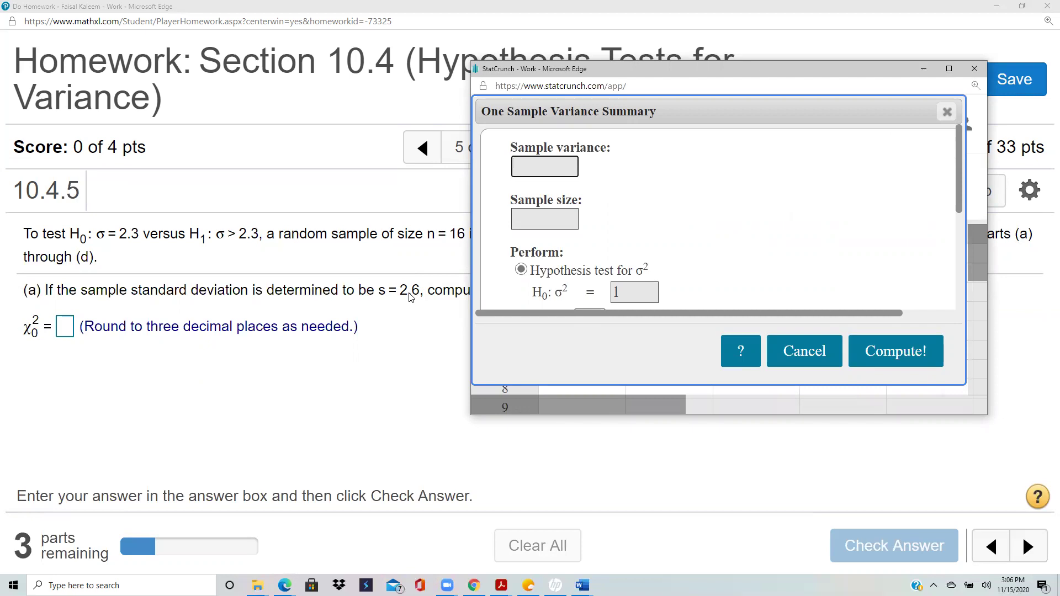
pyautogui.click(533, 165)
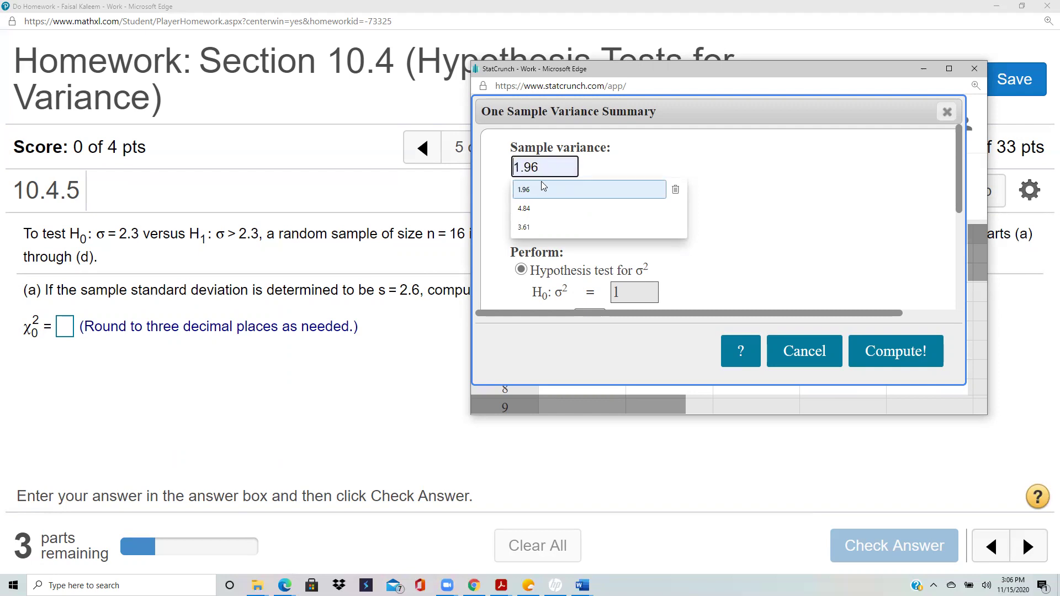
pyautogui.write('6')
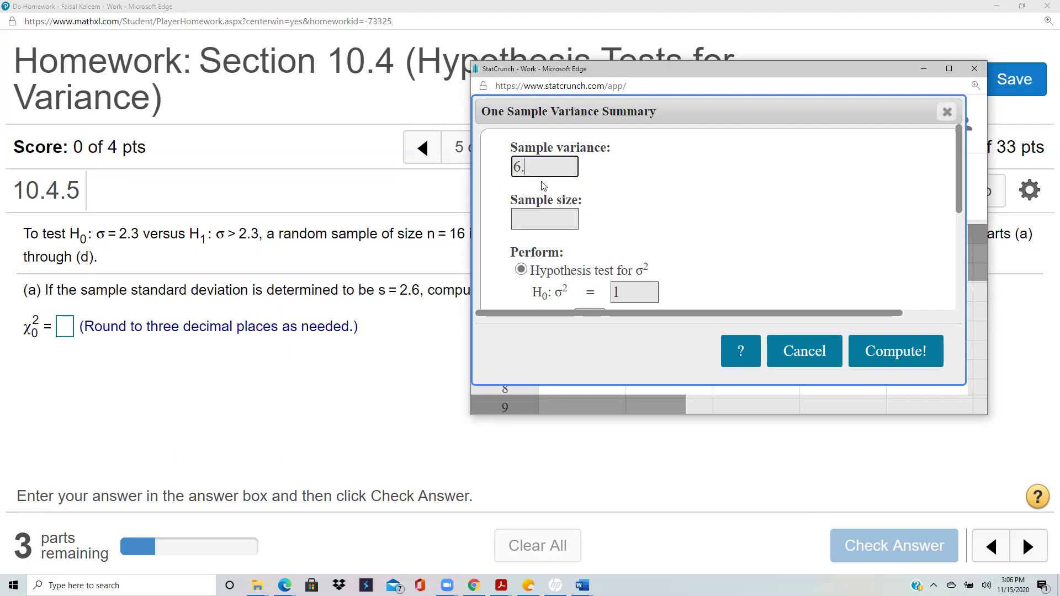
pyautogui.write('.76')
pyautogui.click(529, 213)
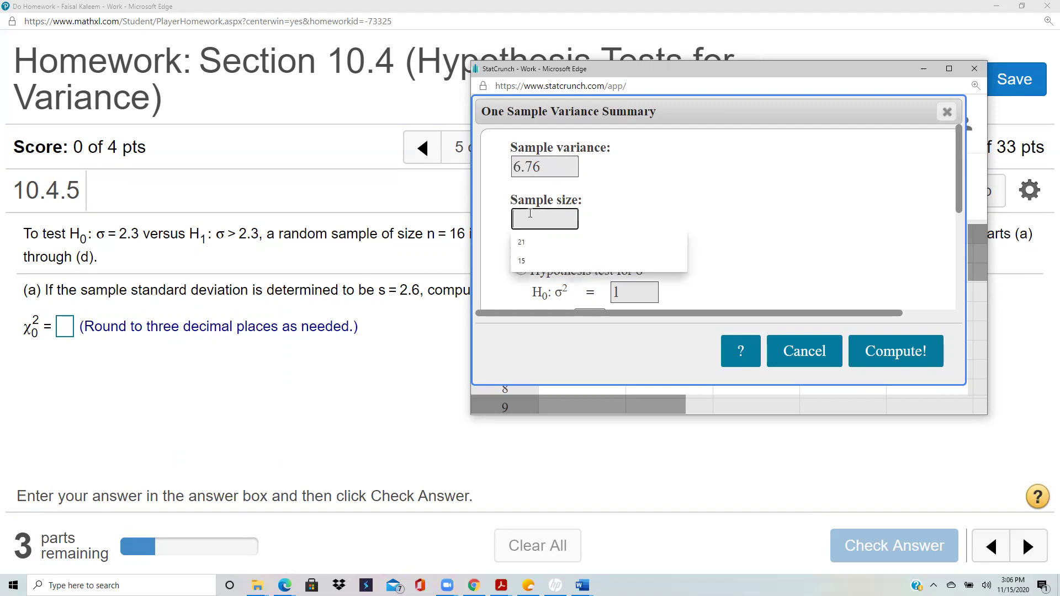
pyautogui.write('16')
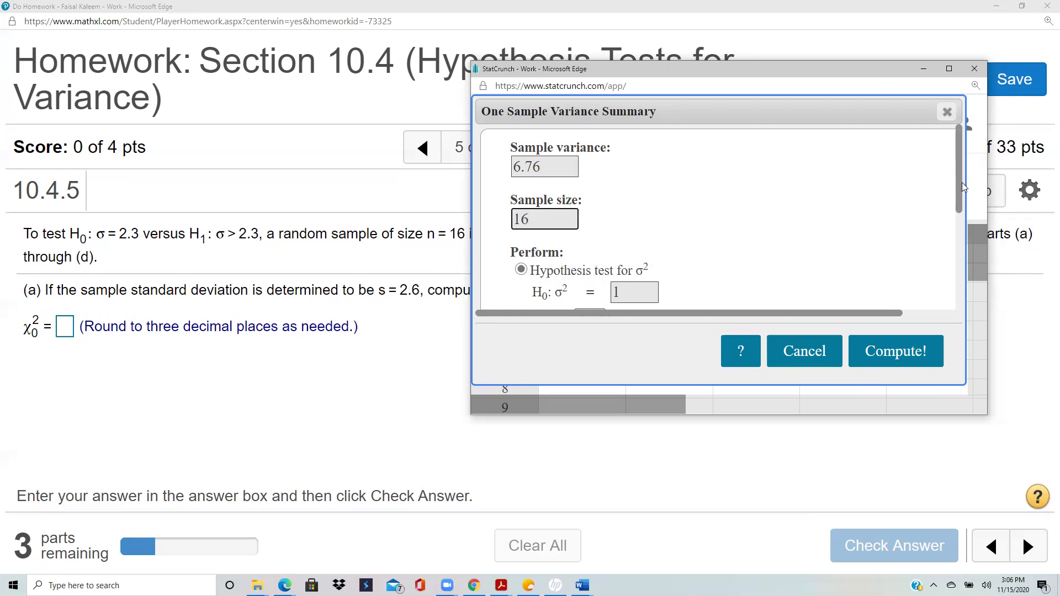
# Step: Set the null variance to 5.29 with a greater-than alternative and compute the hypothesis test
pyautogui.moveTo(959, 188); pyautogui.dragTo(960, 223)
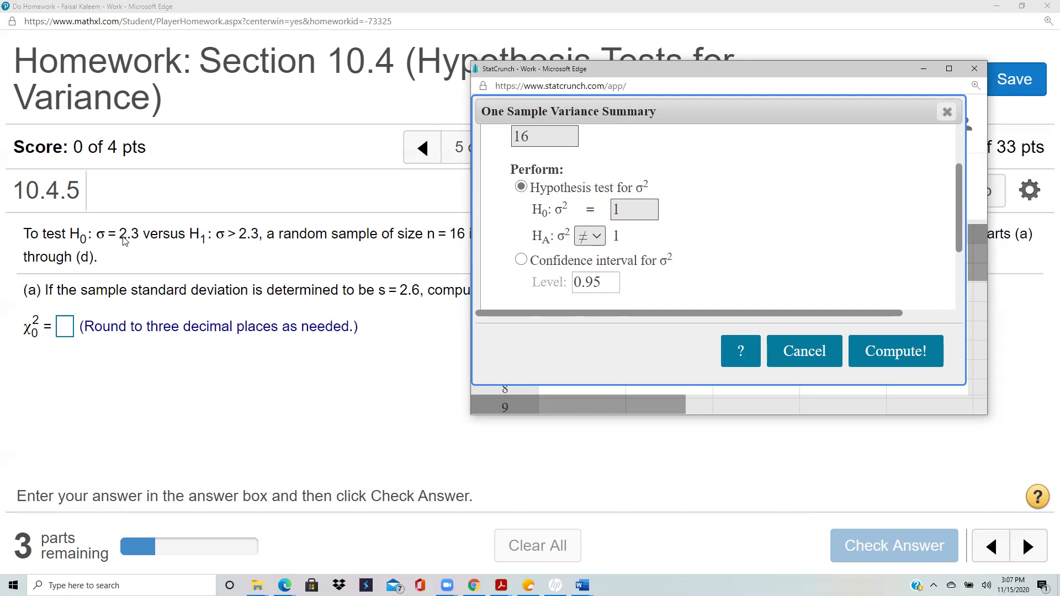
pyautogui.click(634, 209)
pyautogui.press('BackSpace')
pyautogui.write('5.29')
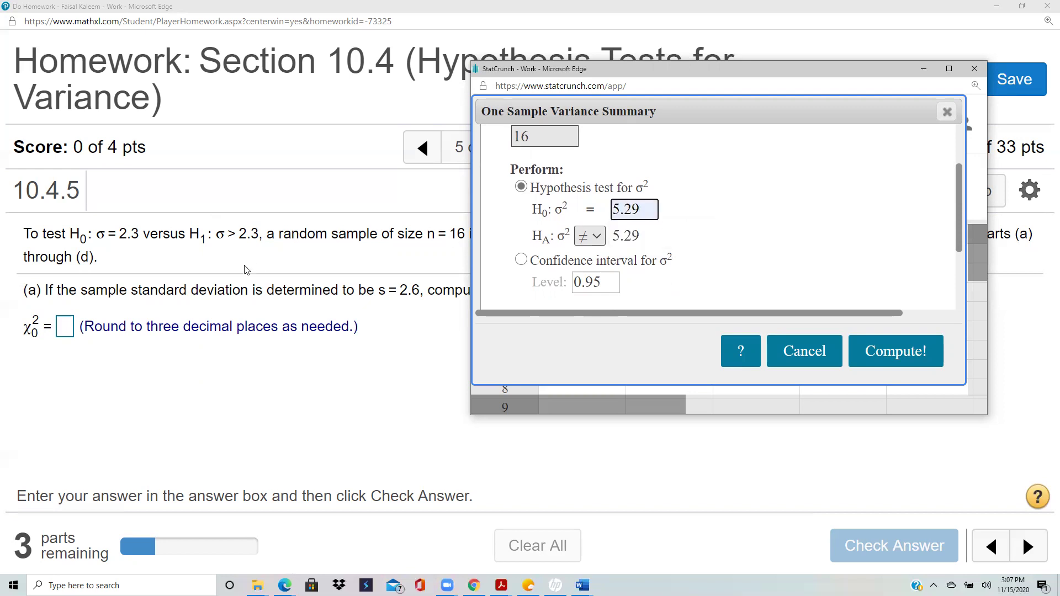
pyautogui.click(601, 237)
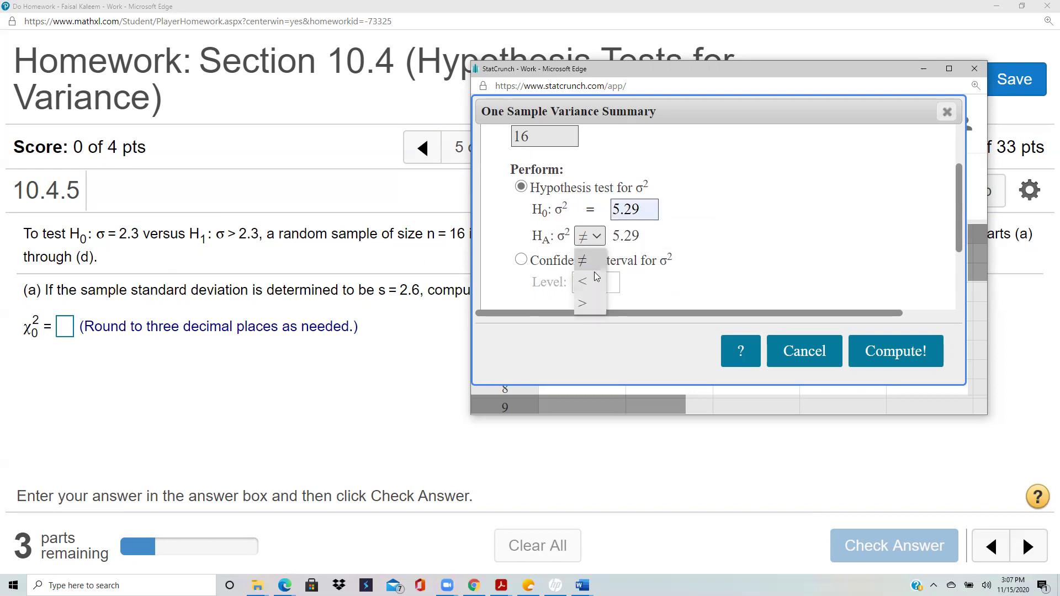
pyautogui.click(587, 303)
pyautogui.click(883, 356)
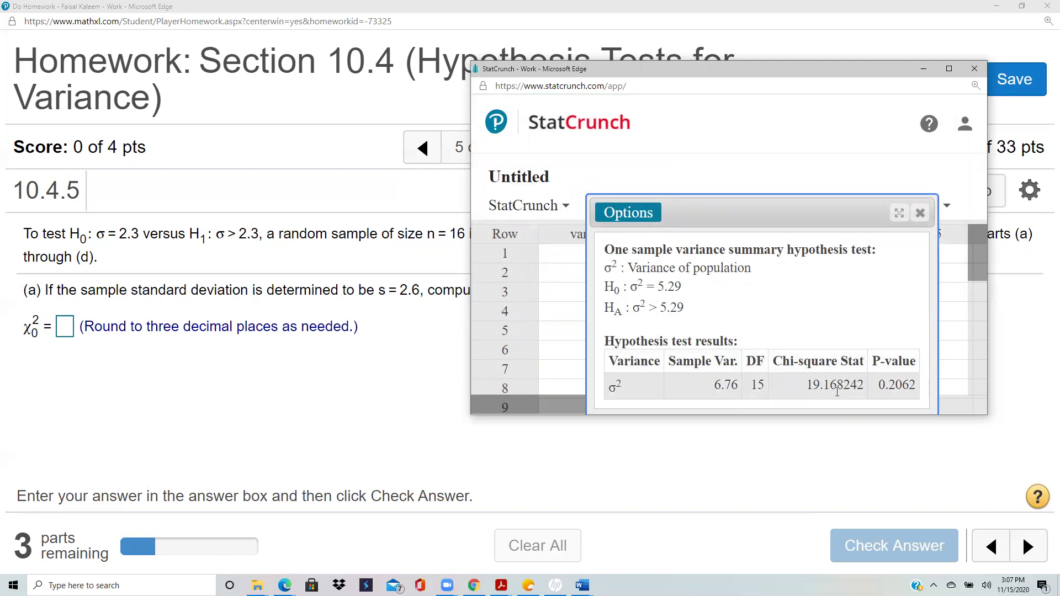
# Step: Answer part (a) of question 10.4.5 with a test statistic of 19.168, submit it for checking, and dismiss the feedback
pyautogui.click(65, 330)
pyautogui.write('19.1')
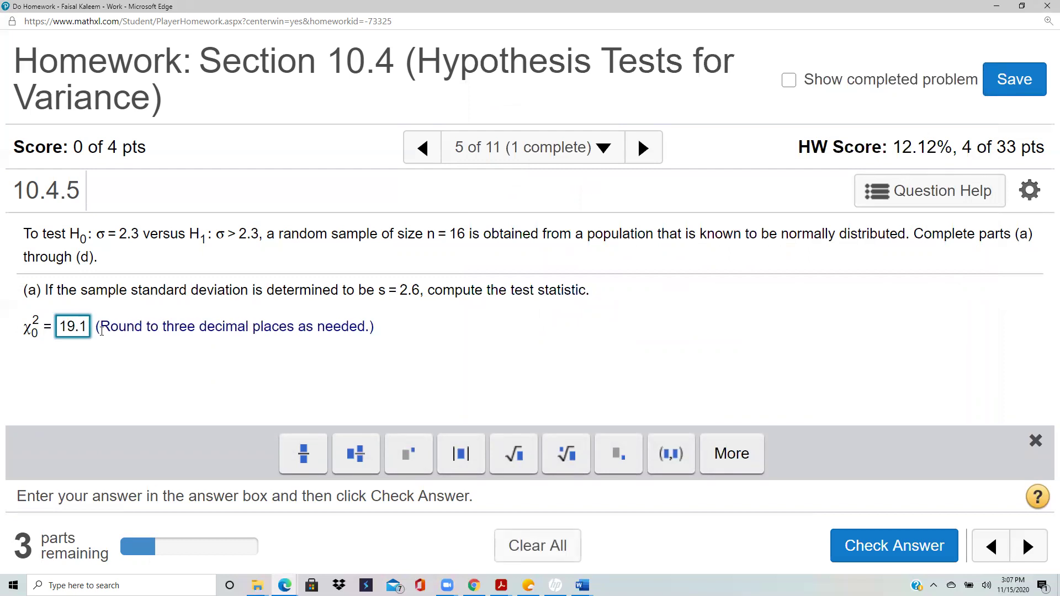
pyautogui.write('68')
pyautogui.click(885, 558)
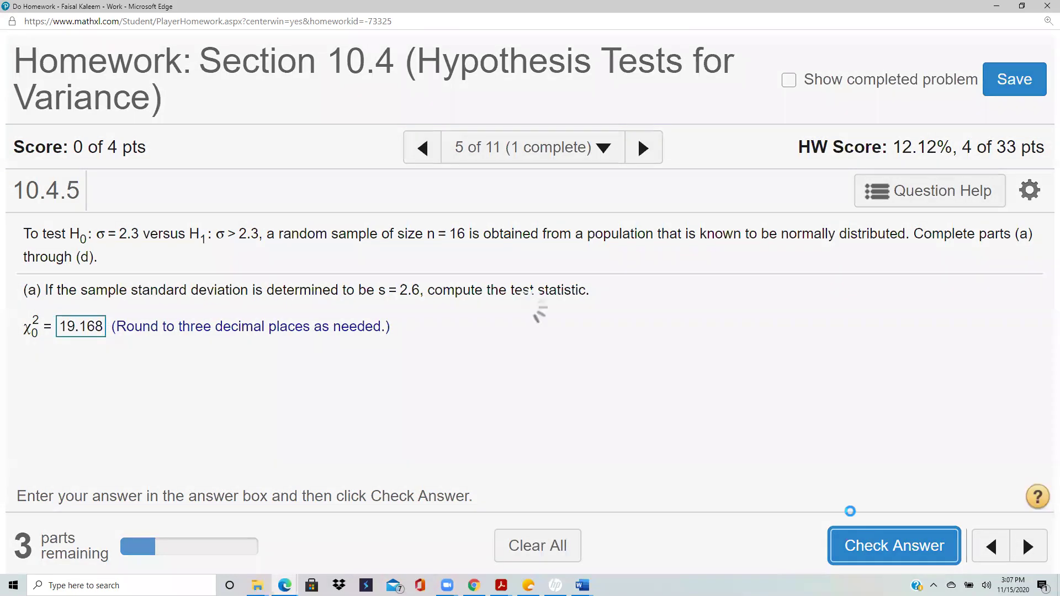
pyautogui.click(530, 402)
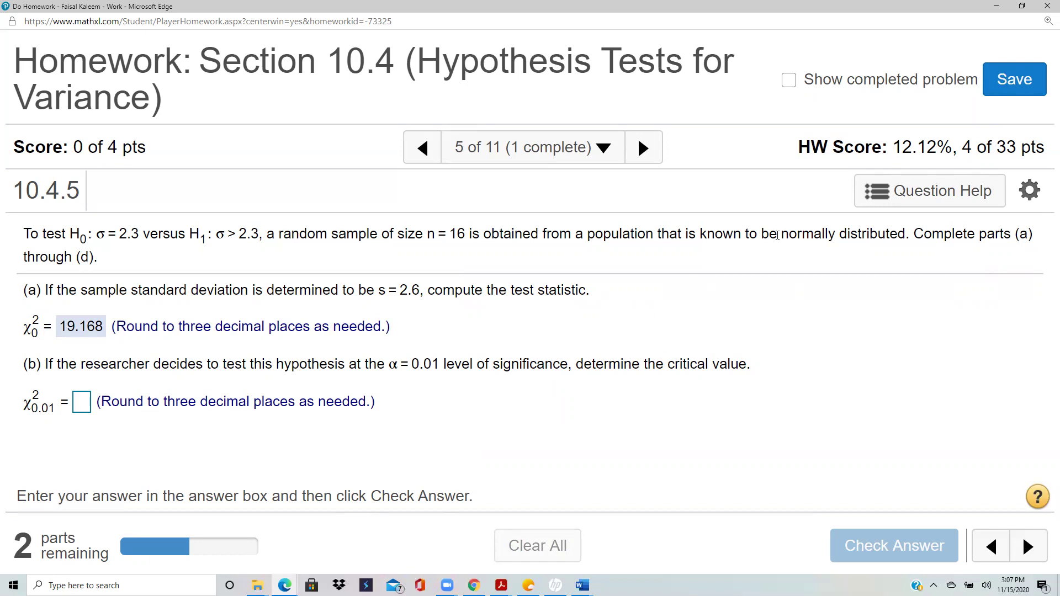
# Step: Reopen StatCrunch from the question's help resources, open the Chi-Square calculator, and move its window clear of the part (b) question text
pyautogui.click(873, 203)
pyautogui.click(909, 264)
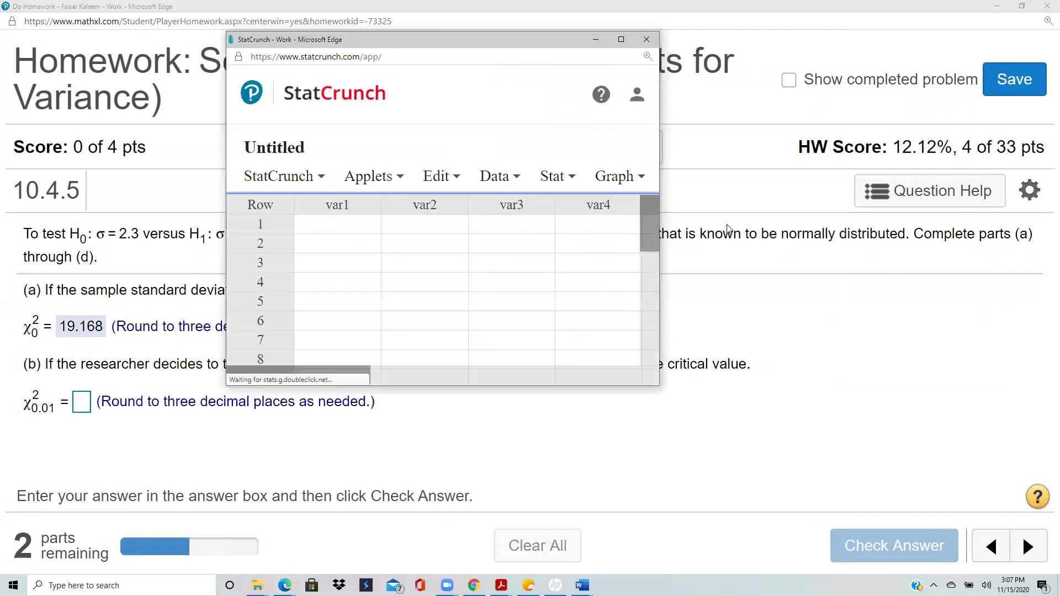
pyautogui.click(547, 178)
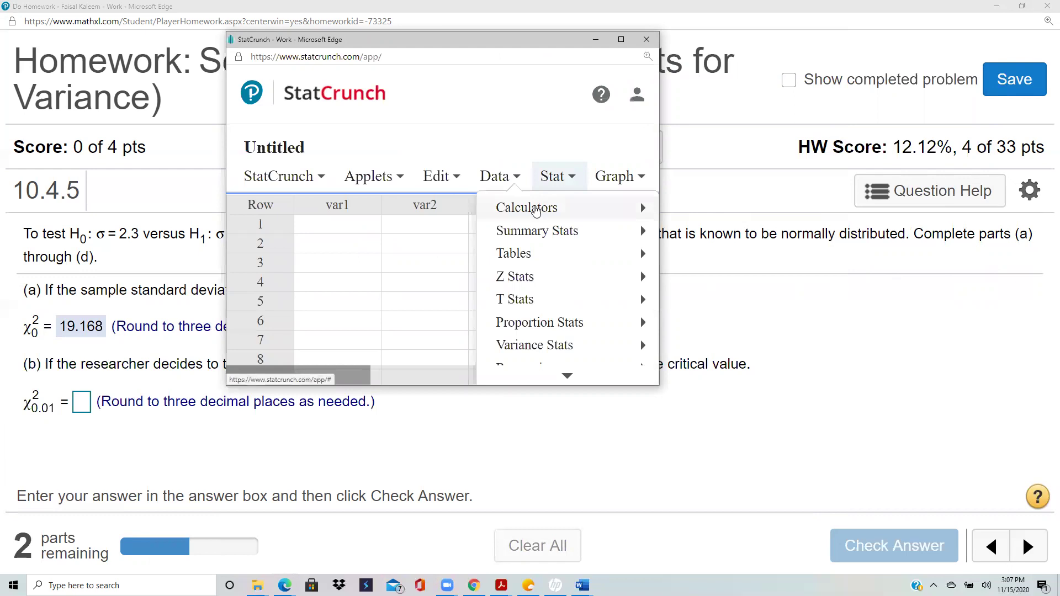
pyautogui.moveTo(529, 208)
pyautogui.click(362, 158)
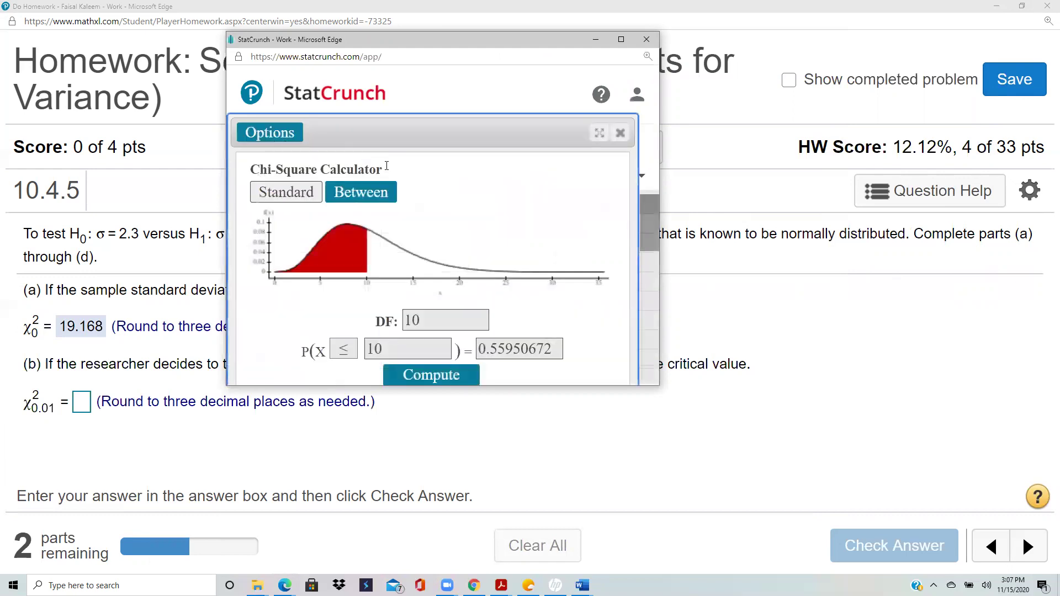
pyautogui.moveTo(448, 33); pyautogui.dragTo(724, 60)
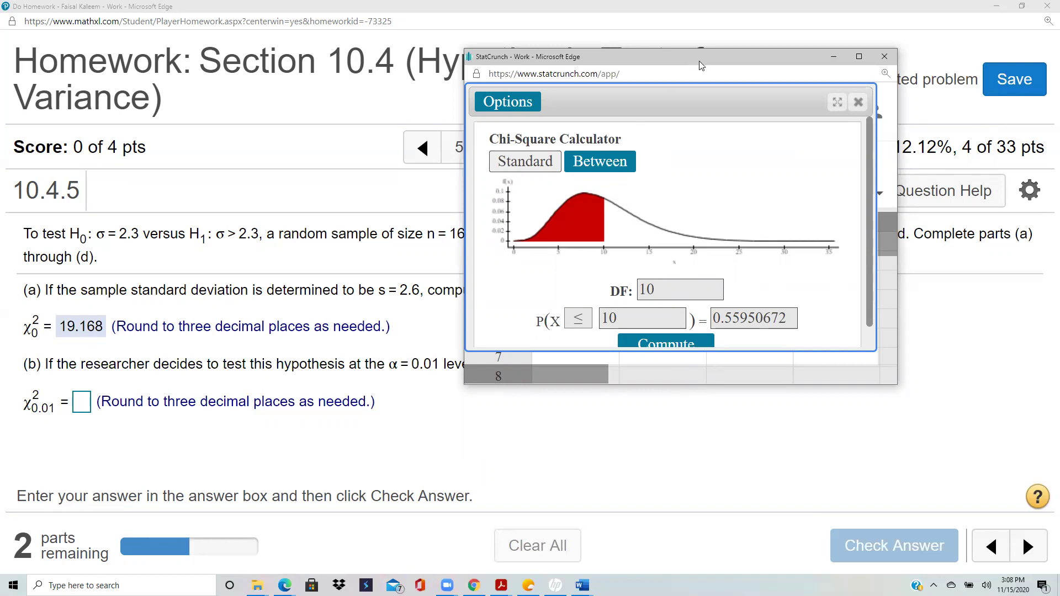
pyautogui.moveTo(690, 60); pyautogui.dragTo(751, 60)
# Step: Set the Chi-Square calculator to 15 degrees of freedom and a right-tail (≥) probability, enlarging the window to reach the options
pyautogui.click(718, 286)
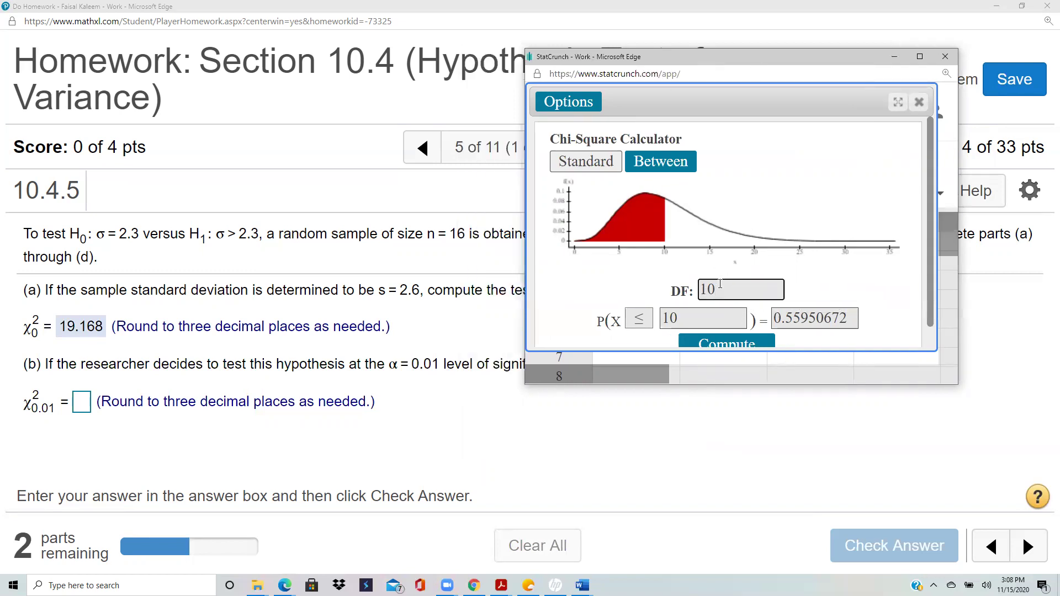
pyautogui.press('BackSpace')
pyautogui.write('5')
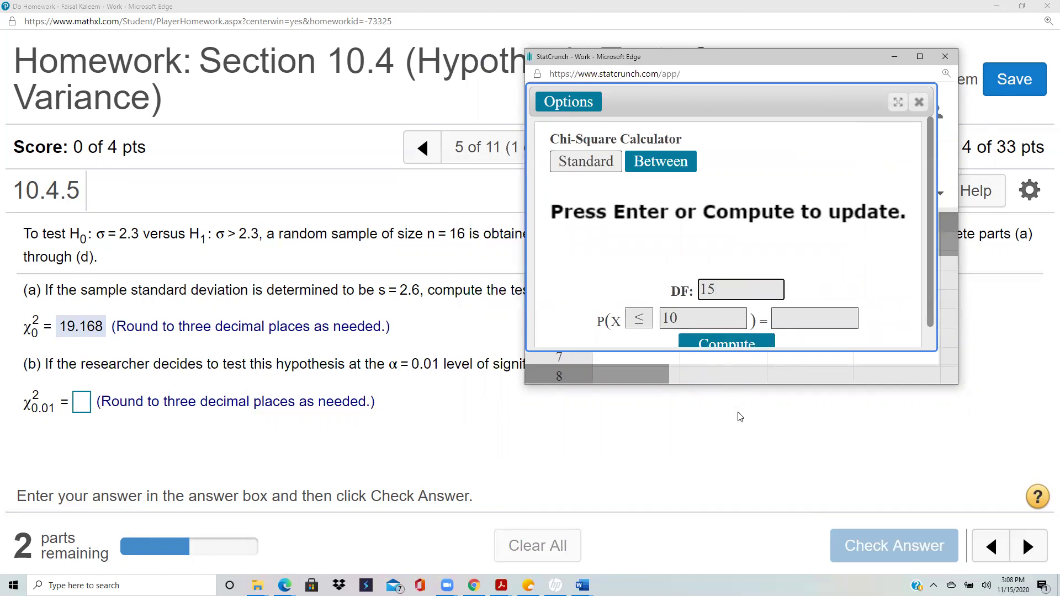
pyautogui.moveTo(739, 385); pyautogui.dragTo(739, 427)
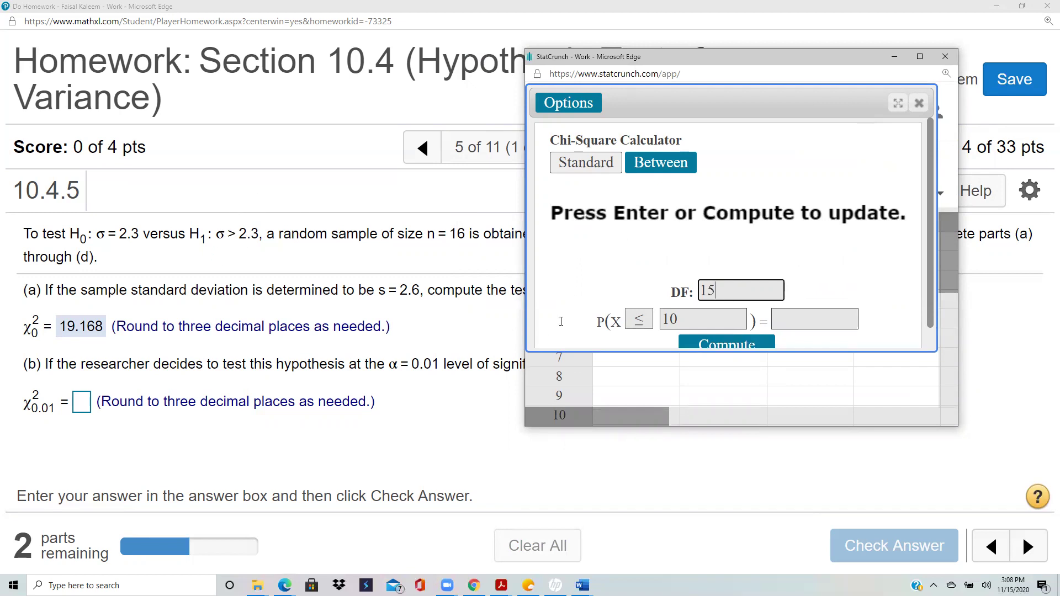
pyautogui.click(640, 320)
pyautogui.click(638, 365)
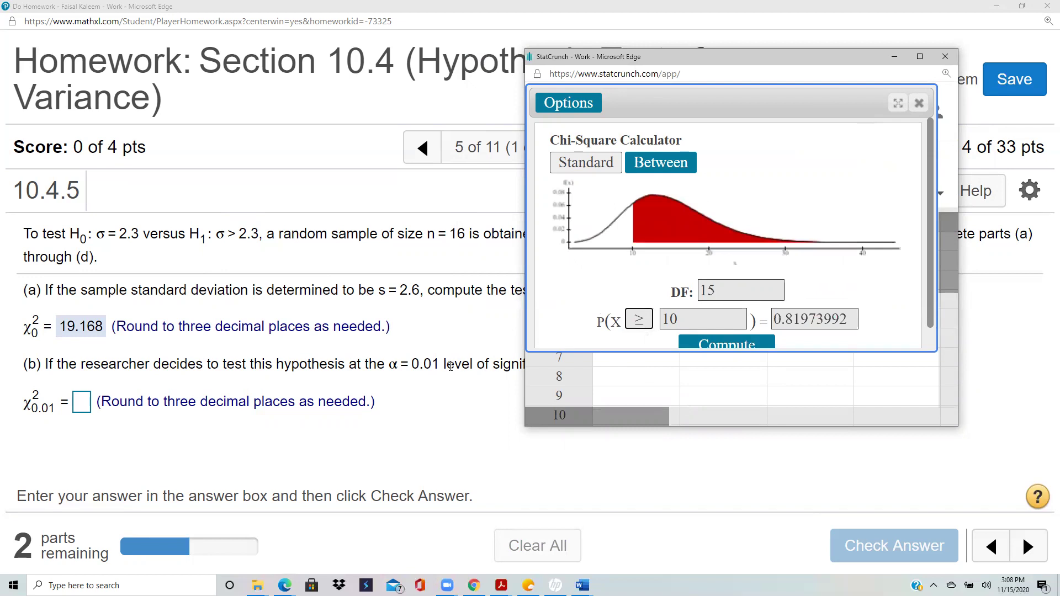
# Step: Set the Chi-Square calculator's tail probability to 0.01 and compute the matching critical value
pyautogui.click(846, 319)
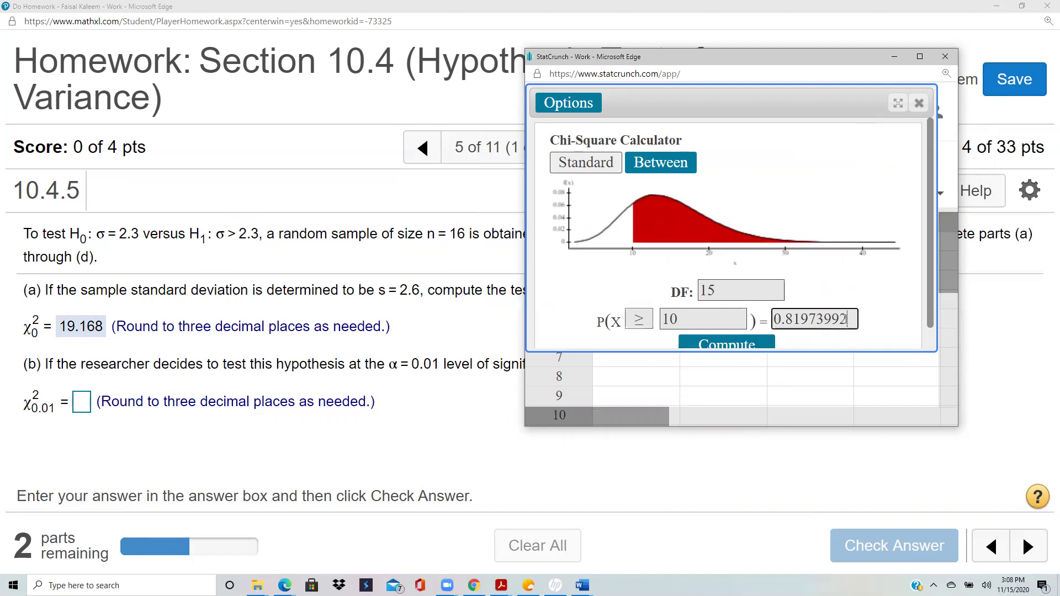
pyautogui.hotkey('ctrl', 'a')
pyautogui.write('0')
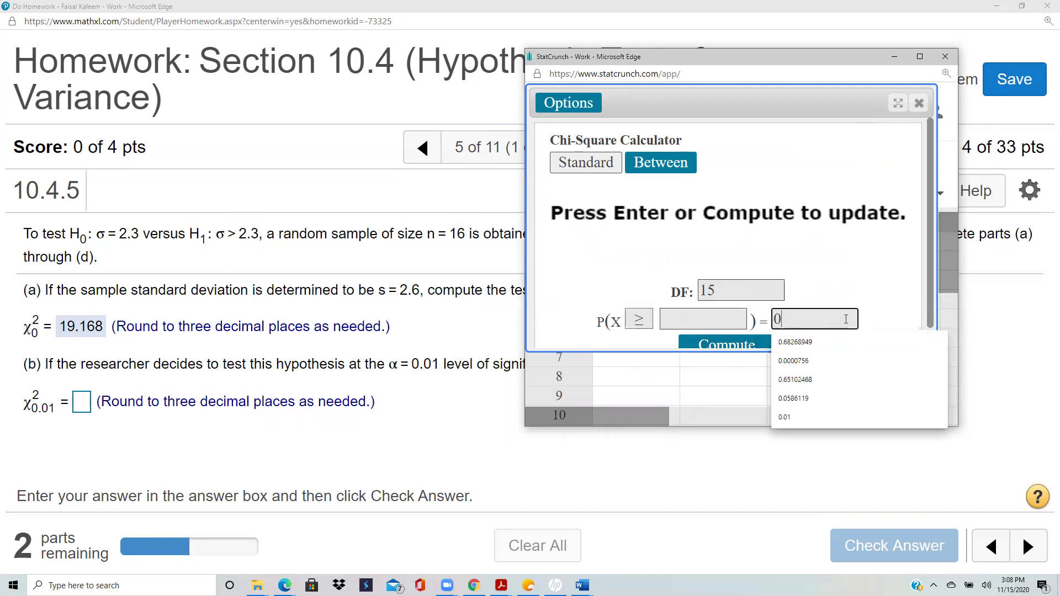
pyautogui.press('Down')
pyautogui.press('Down')
pyautogui.press('Down')
pyautogui.press('Down')
pyautogui.press('Down')
pyautogui.press('Return')
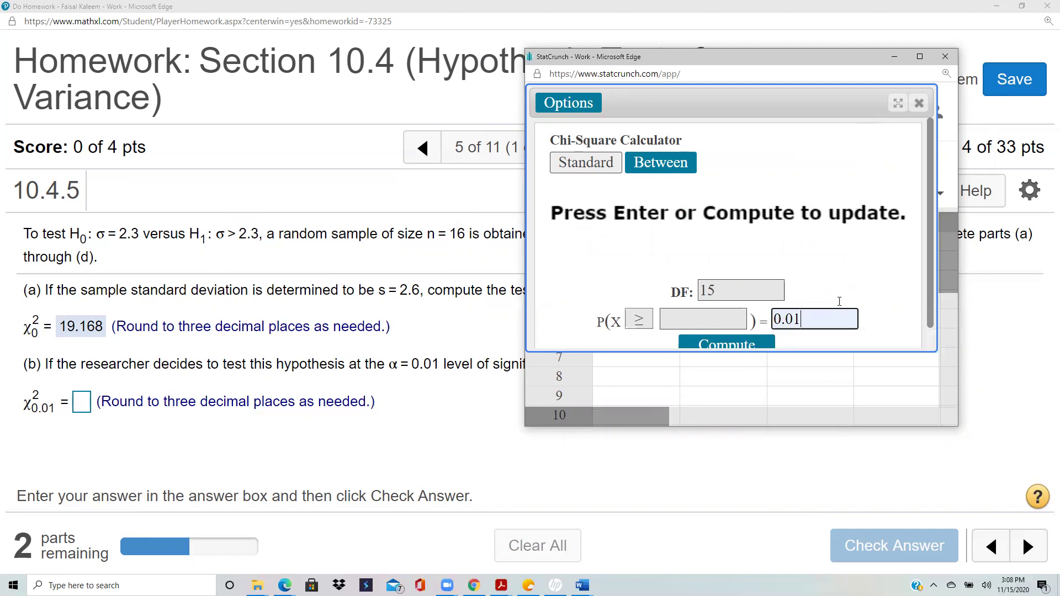
pyautogui.press('Return')
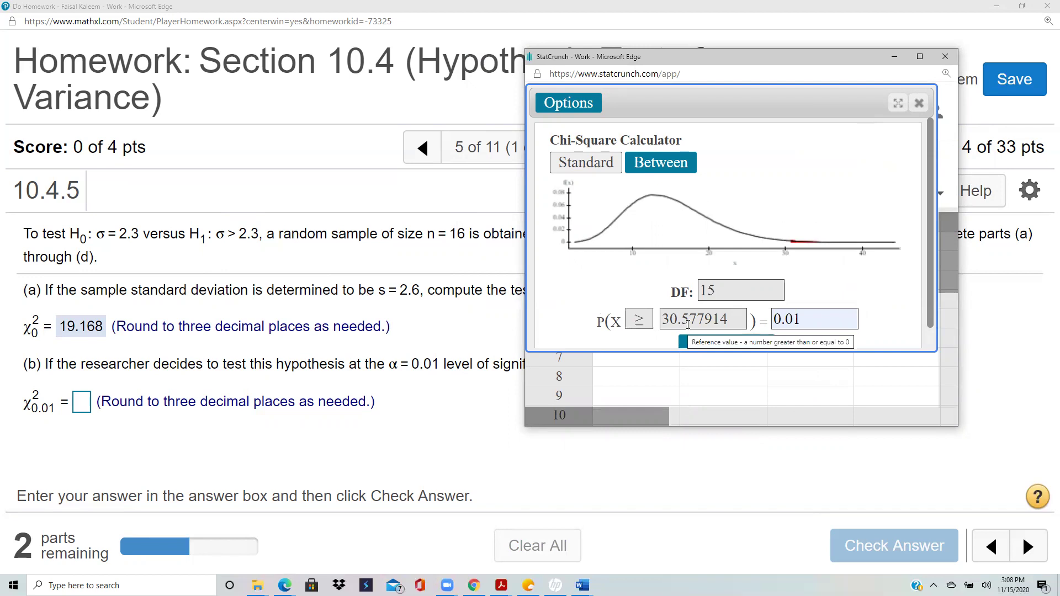
# Step: Answer part (b) of question 10.4.5 with a critical value of 30.578, submit it for checking, and dismiss the feedback
pyautogui.click(83, 404)
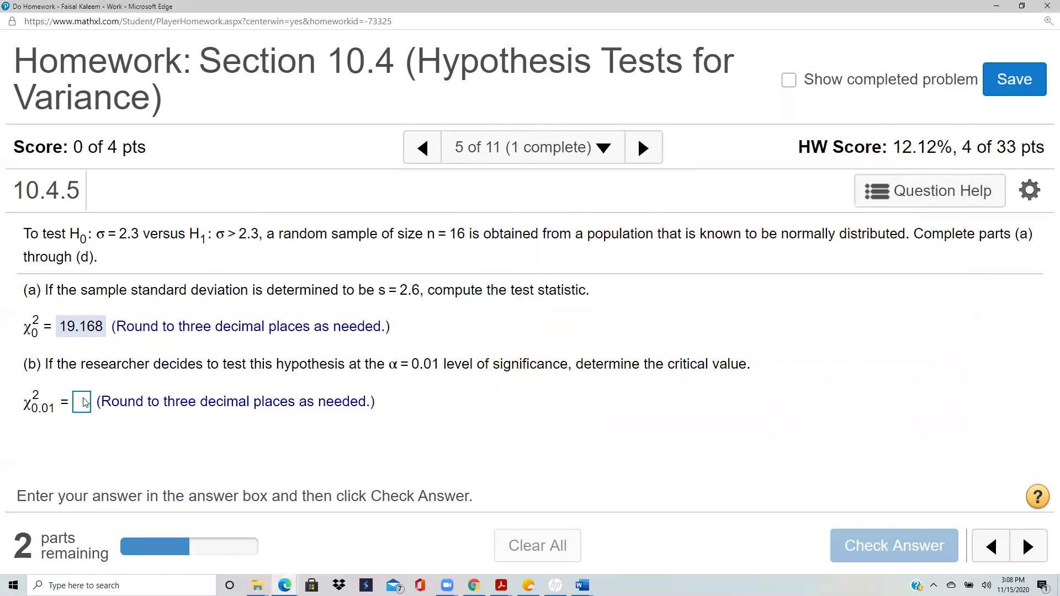
pyautogui.write('3')
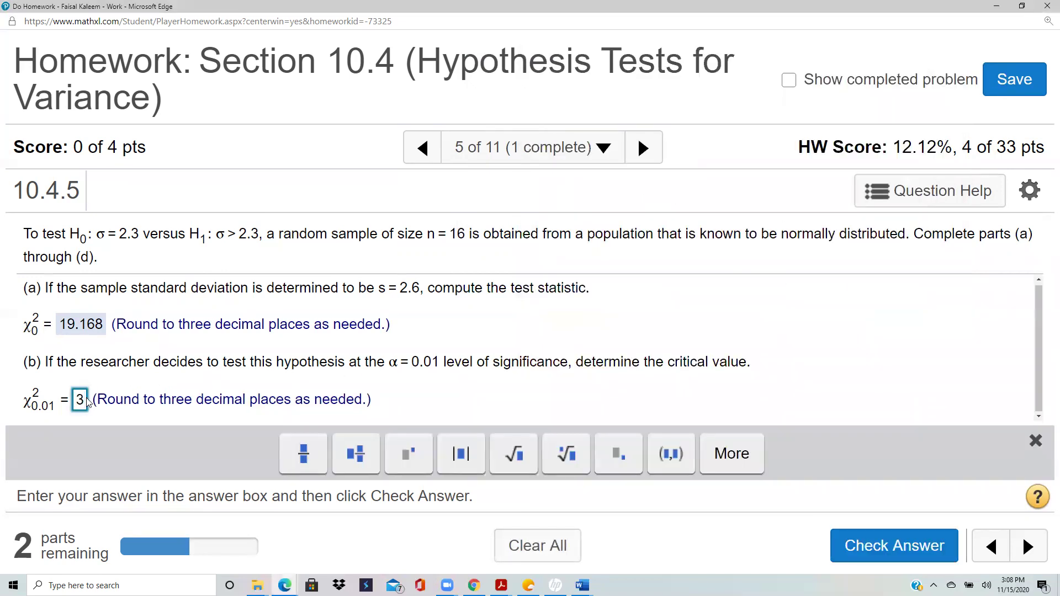
pyautogui.write('0.578')
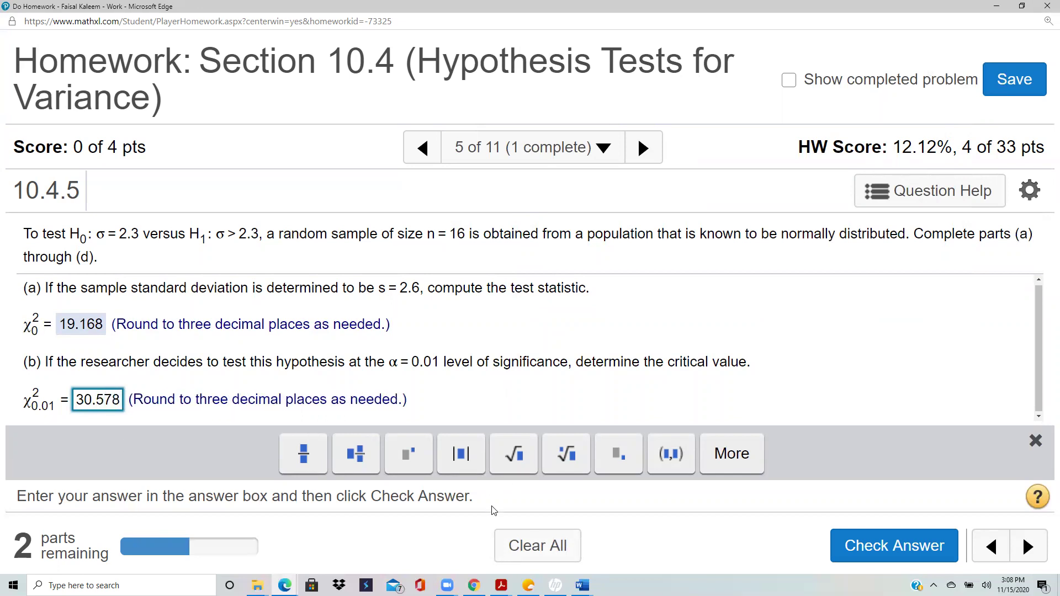
pyautogui.click(905, 544)
pyautogui.click(544, 407)
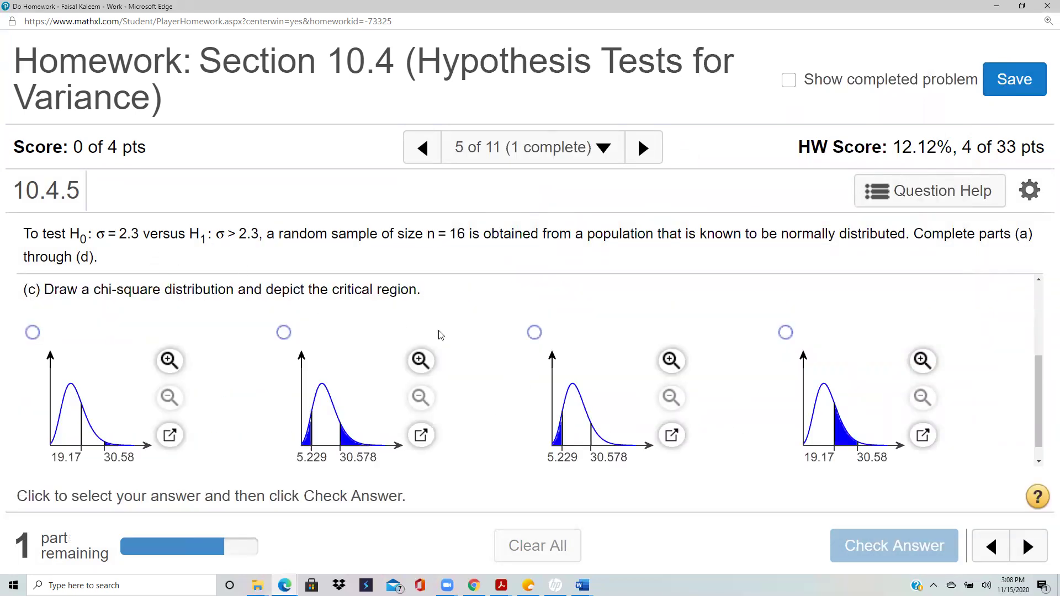
# Step: Answer part (c) with the graph marking 19.17 and shading only the area beyond 30.58, check it, and dismiss the feedback
pyautogui.click(35, 334)
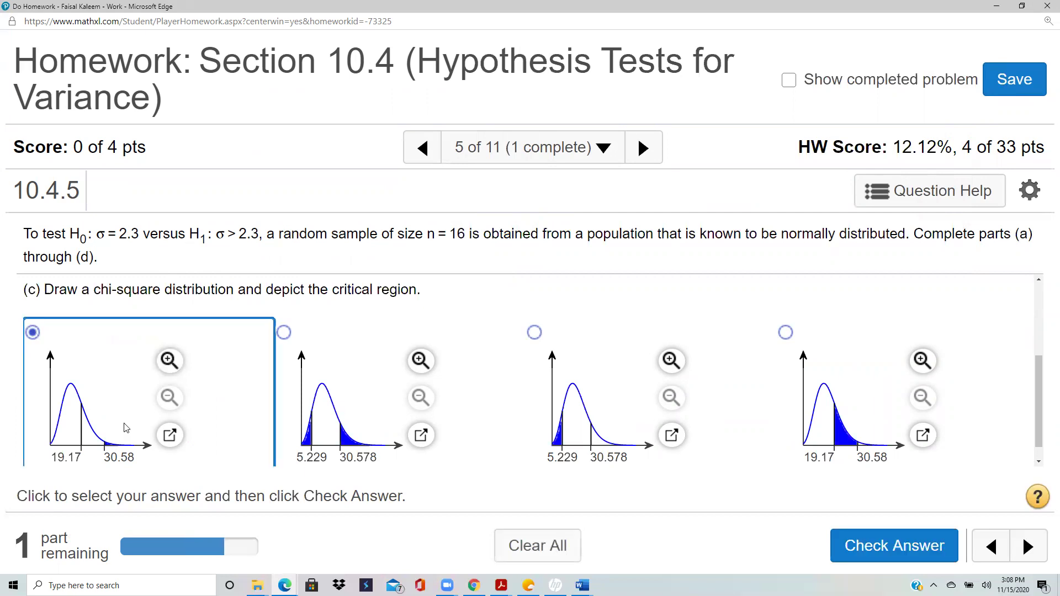
pyautogui.click(901, 549)
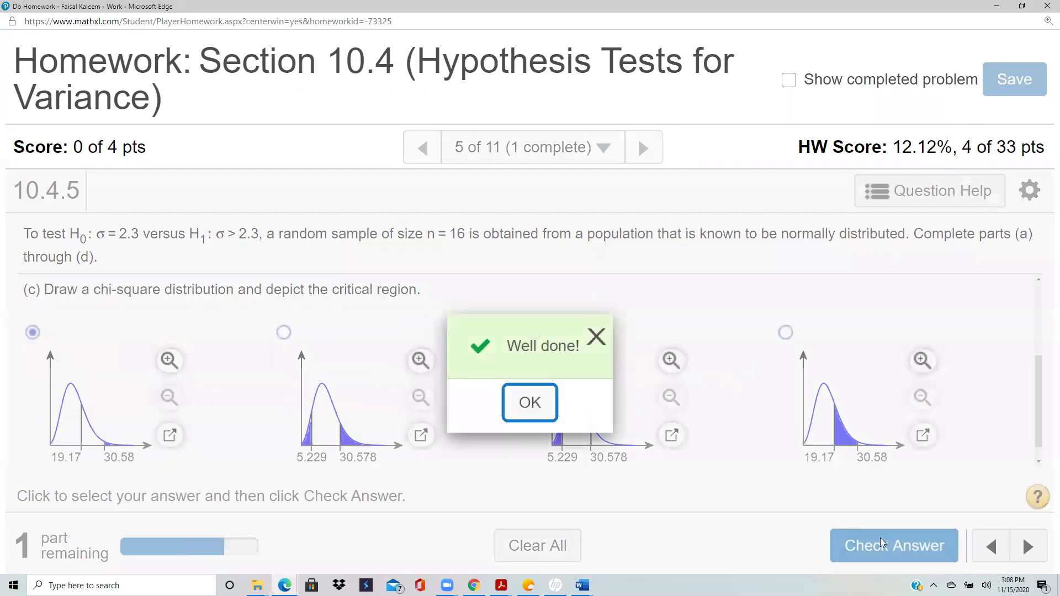
pyautogui.click(530, 403)
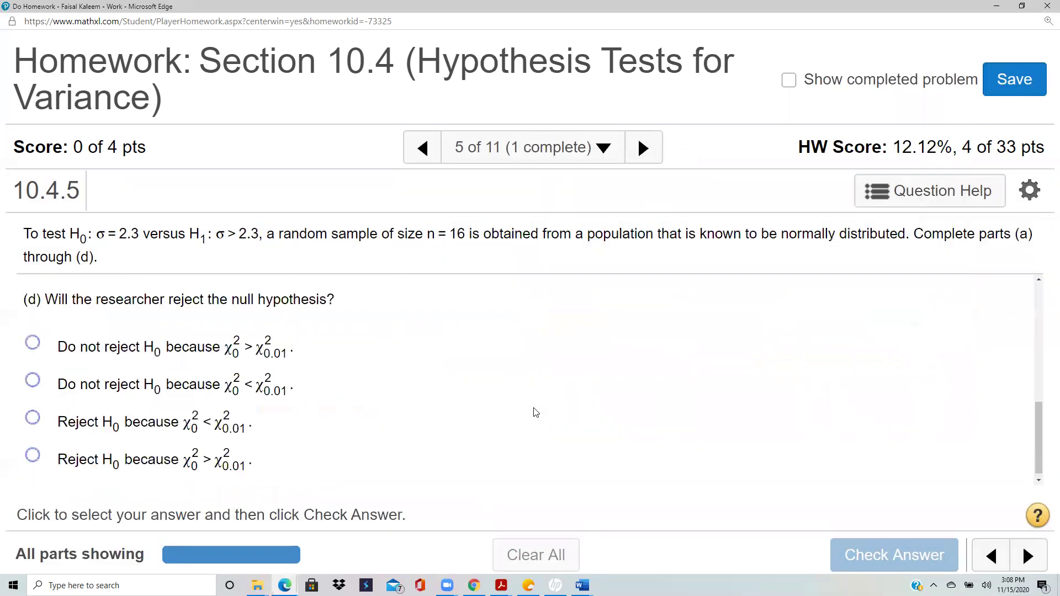
# Step: Compare the test statistic with the critical value on the part (c) graph, and submit "Do not reject H0 because χ²0 < χ²0.01" for part (d)
pyautogui.scroll(2, 532, 411)
pyautogui.scroll(1, 533, 412)
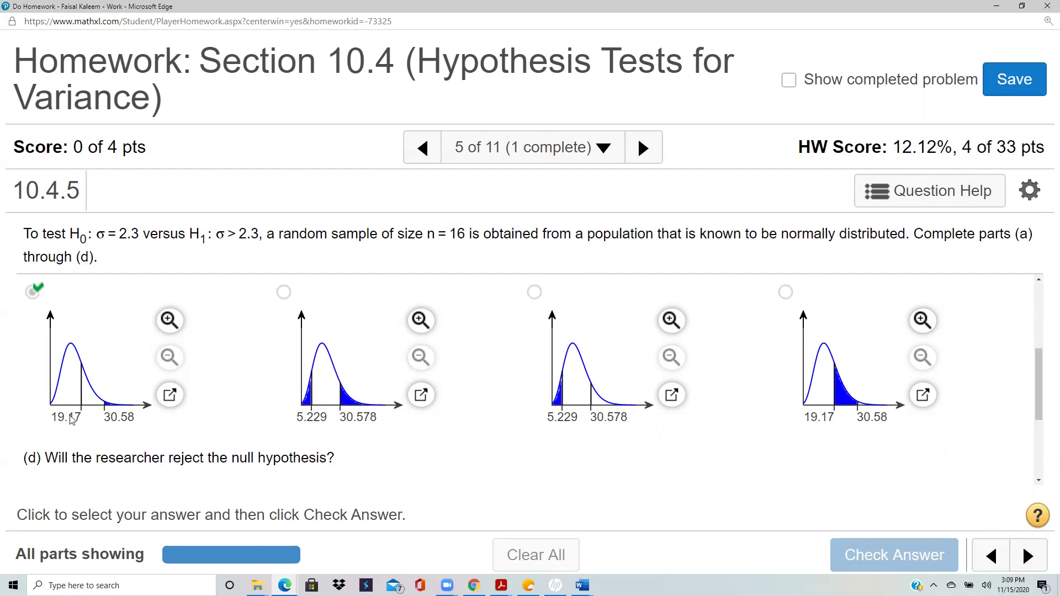
pyautogui.scroll(-1, 116, 409)
pyautogui.scroll(-3, 116, 409)
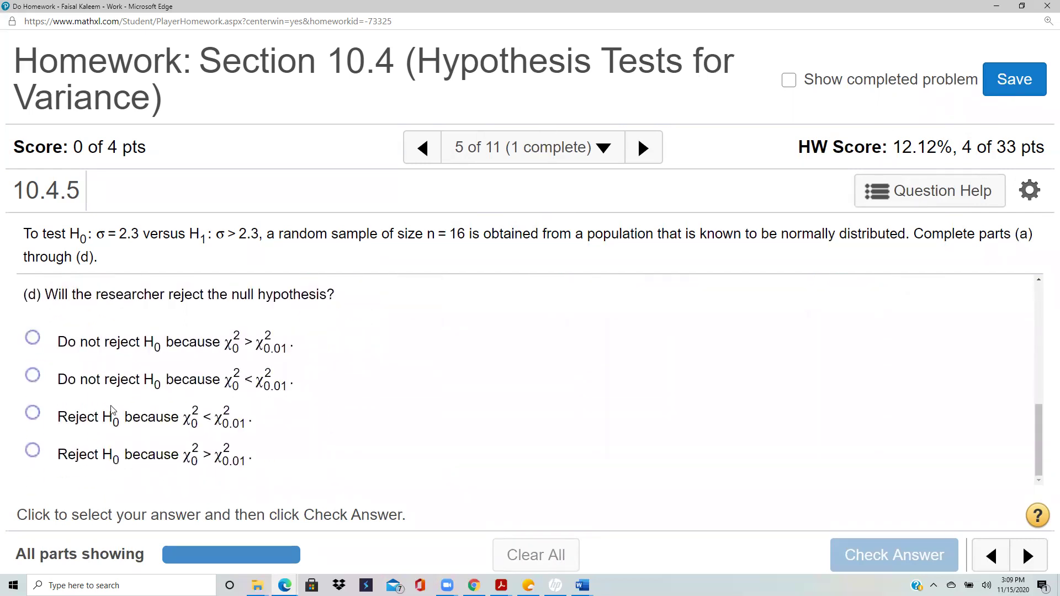
pyautogui.click(33, 380)
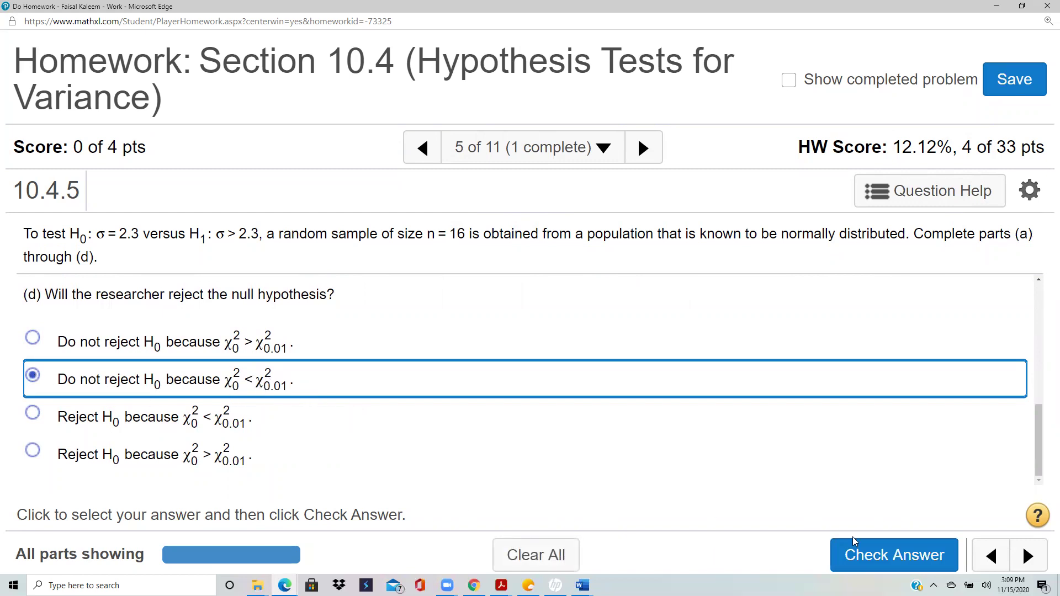
pyautogui.click(881, 561)
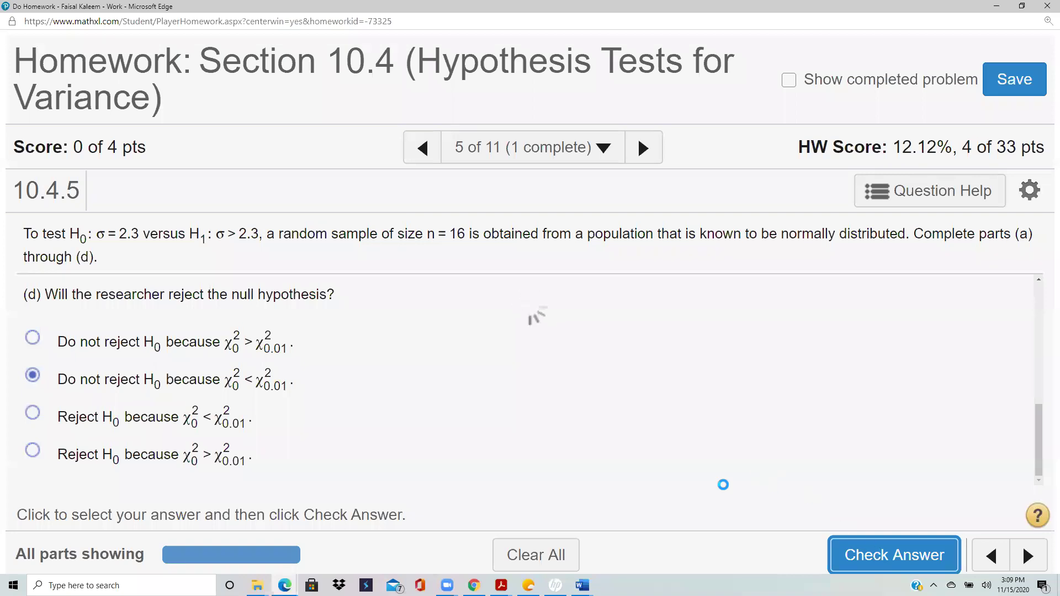